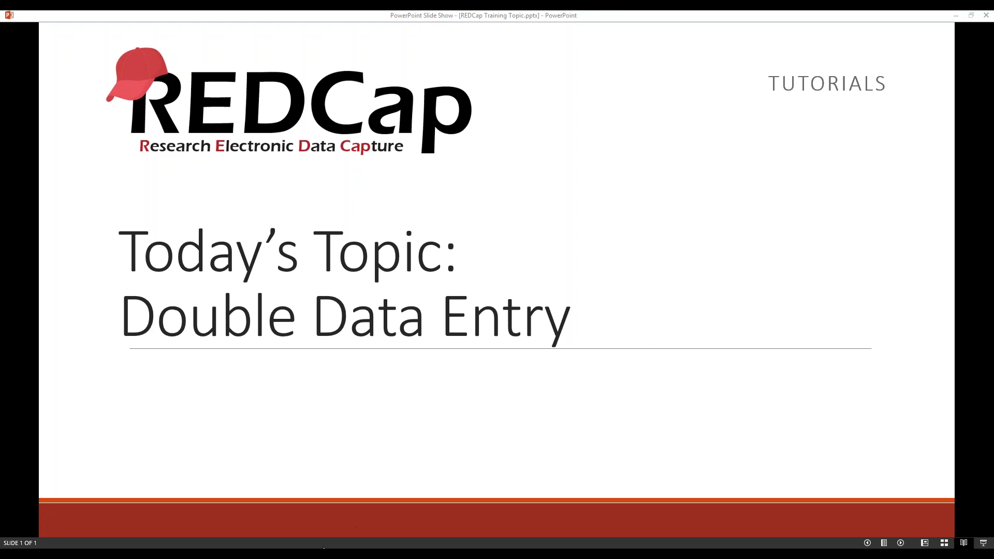
Switch from the slide show to the two REDCap browser windows and open the User Rights page of Training DB Pets.
mouse_move(317, 554)
left_click(318, 505)
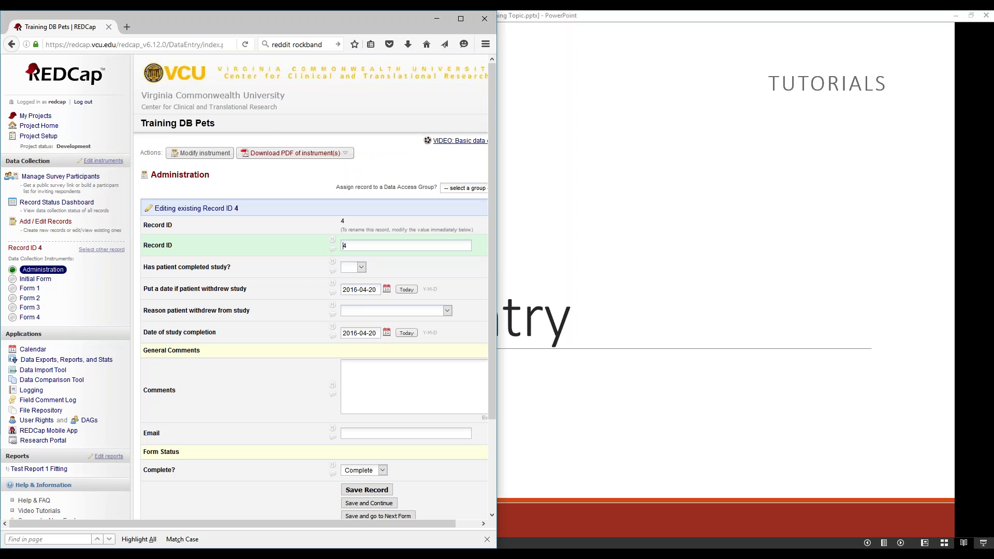
left_click(598, 513)
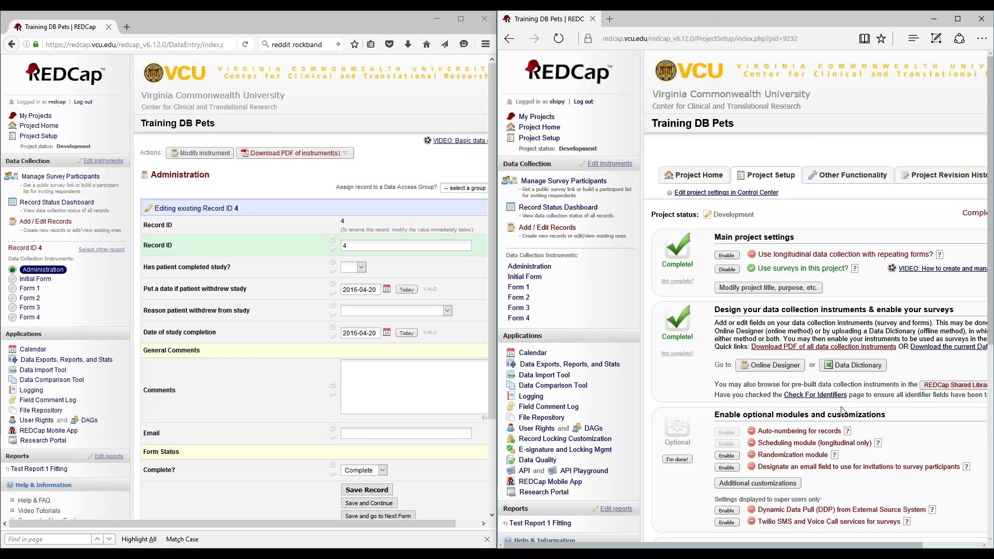
scroll(687, 386, "down", 4)
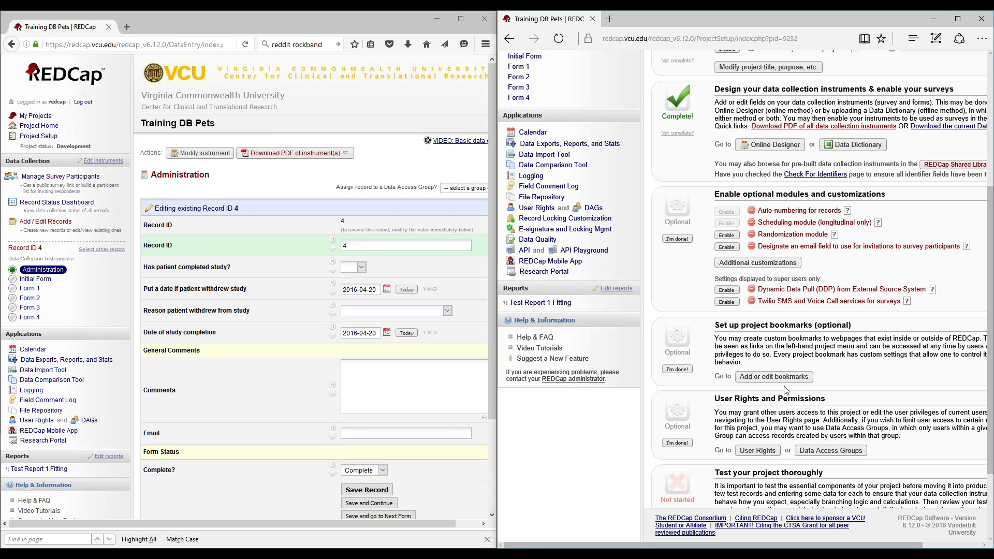
left_click(537, 207)
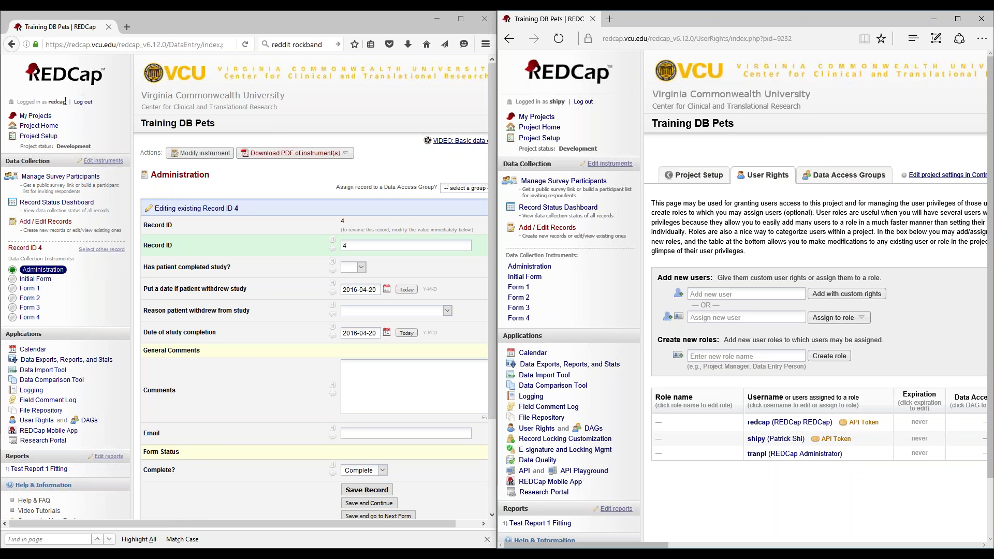
Open the user privileges of the redcap account and find its Double Data Entry setting.
left_click_drag(65, 102, 48, 104)
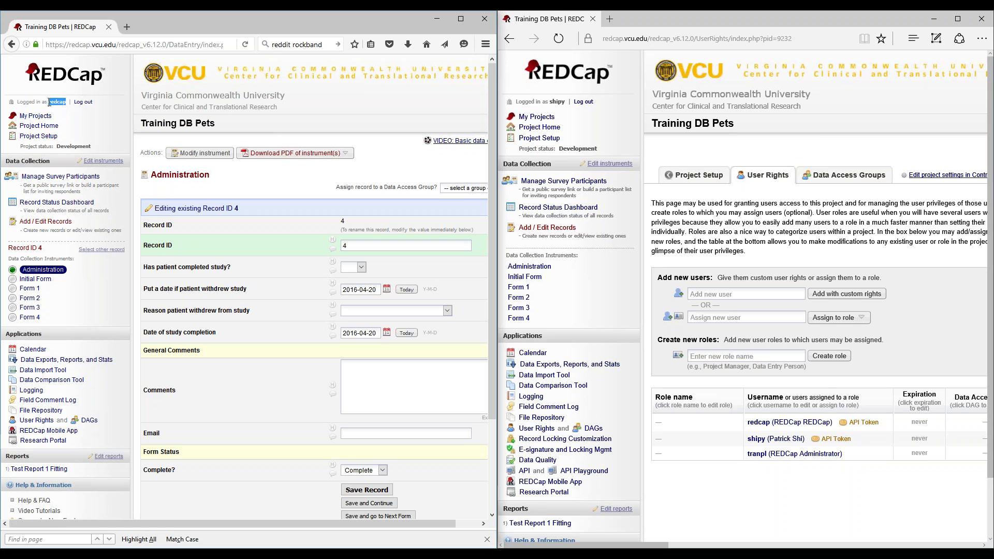
left_click(50, 104)
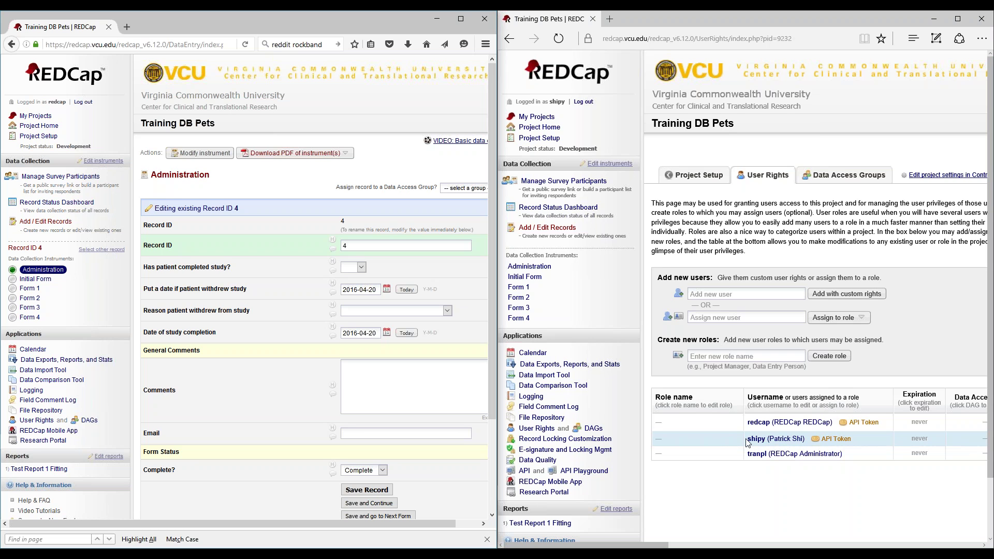
left_click(767, 424)
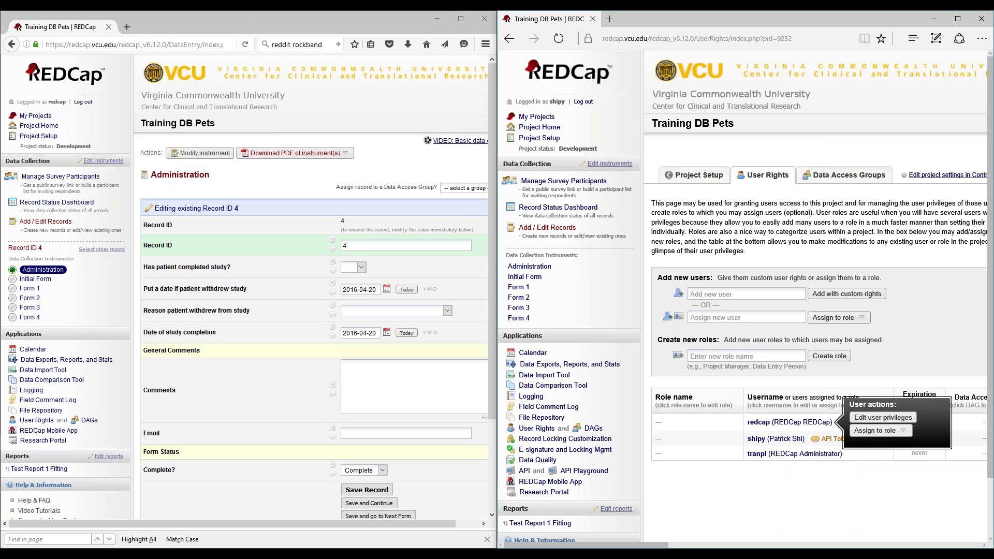
left_click(884, 417)
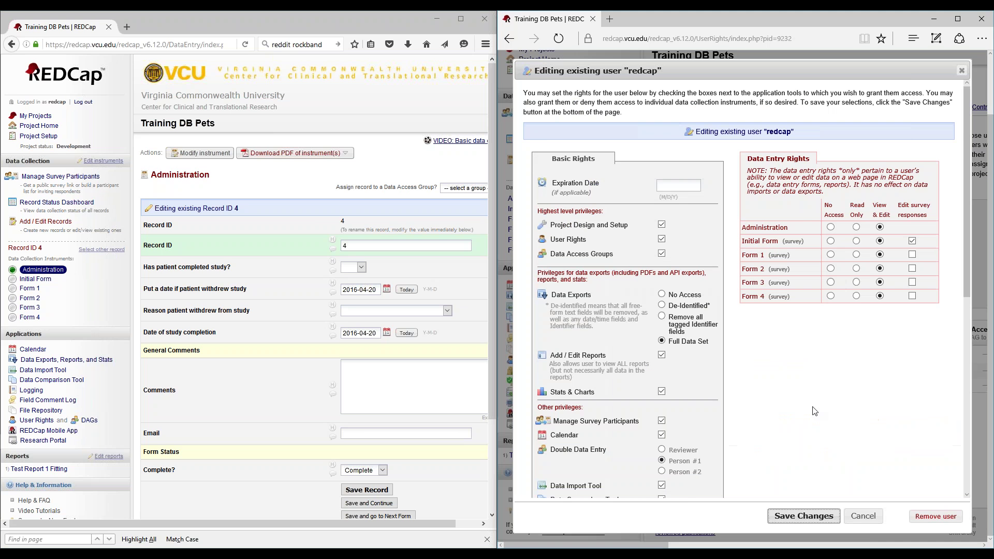
scroll(764, 413, "down", 5)
scroll(763, 413, "down", 3)
scroll(725, 337, "up", 3)
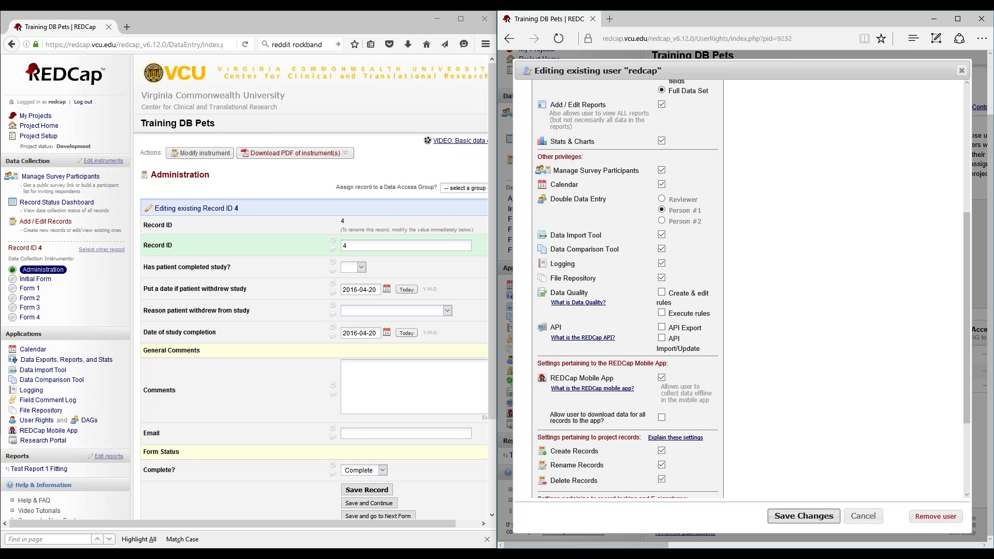
Review the redcap account's Reviewer option and Data Comparison Tool privilege, and save its user privileges.
left_click_drag(710, 201, 683, 200)
double_click(682, 200)
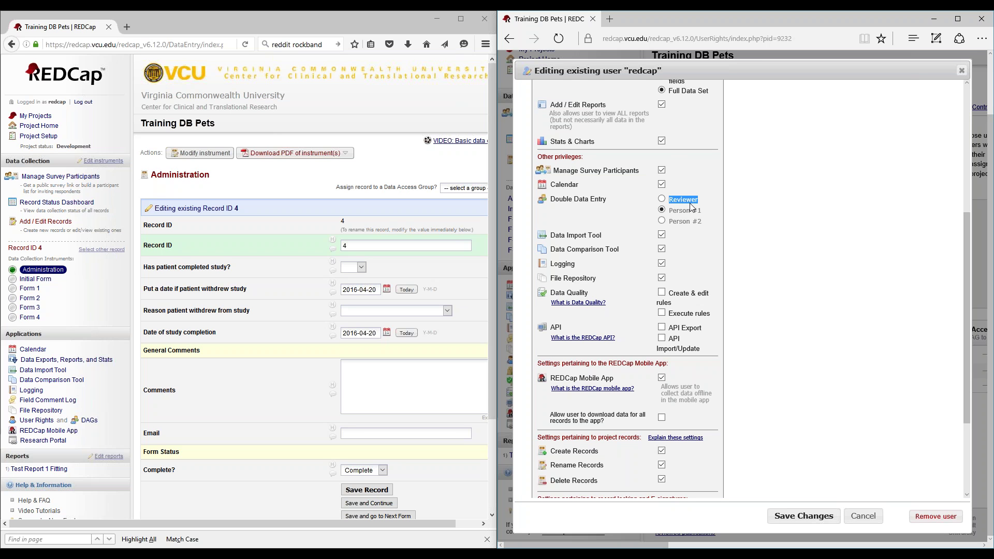
key("alt+Tab")
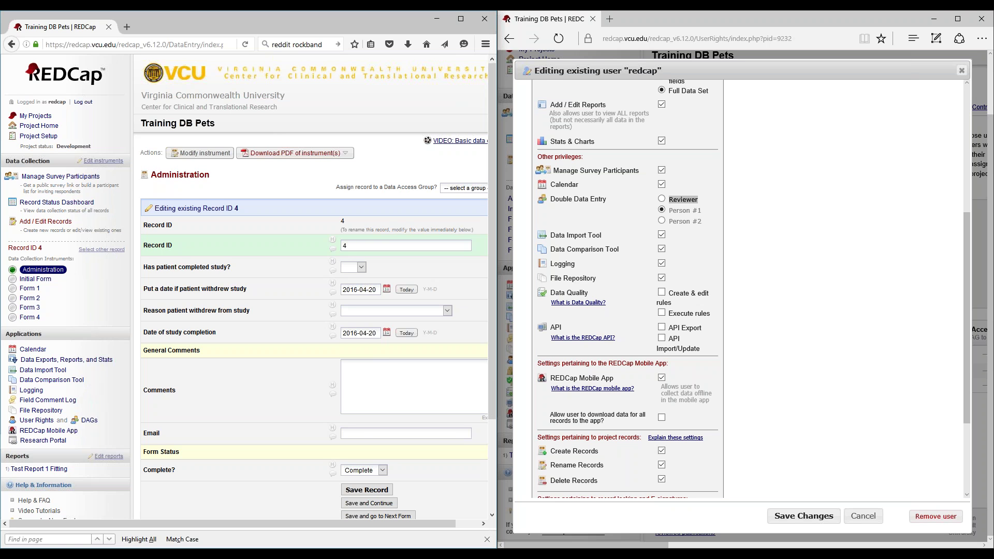
left_click_drag(83, 381, 9, 381)
left_click(754, 338)
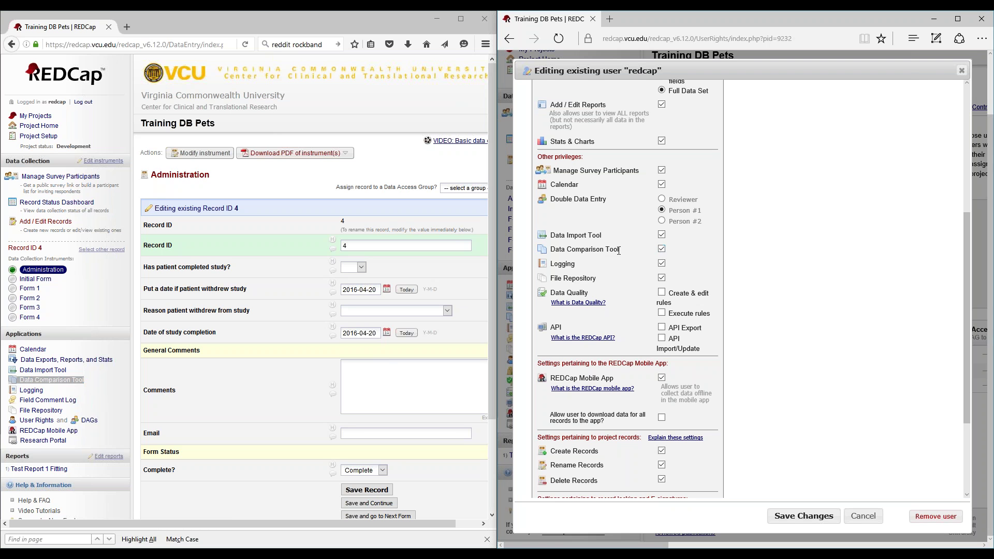
left_click_drag(620, 250, 550, 252)
left_click(568, 255)
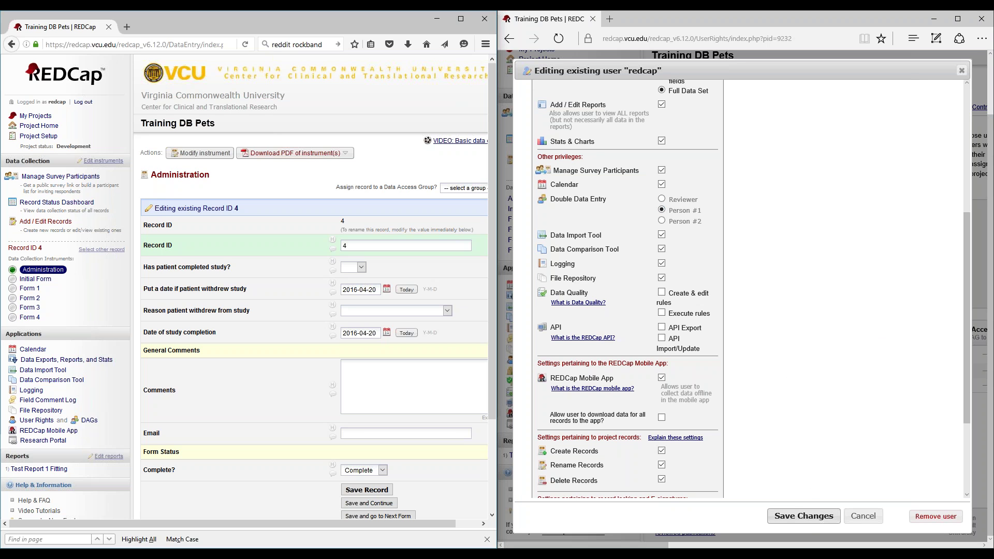
left_click(807, 522)
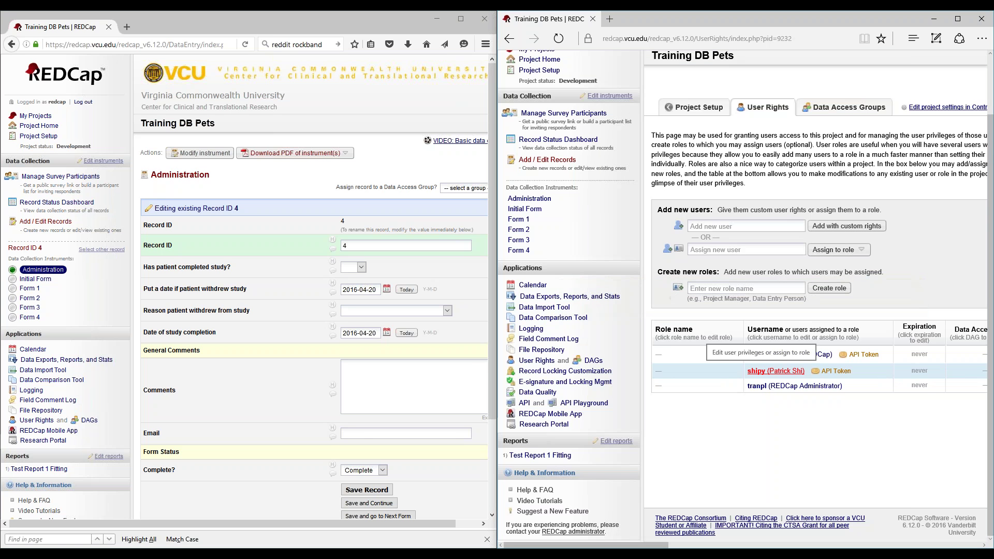
Open the second listed user's privileges, check the Double Data Entry assignment, and save them.
left_click(776, 371)
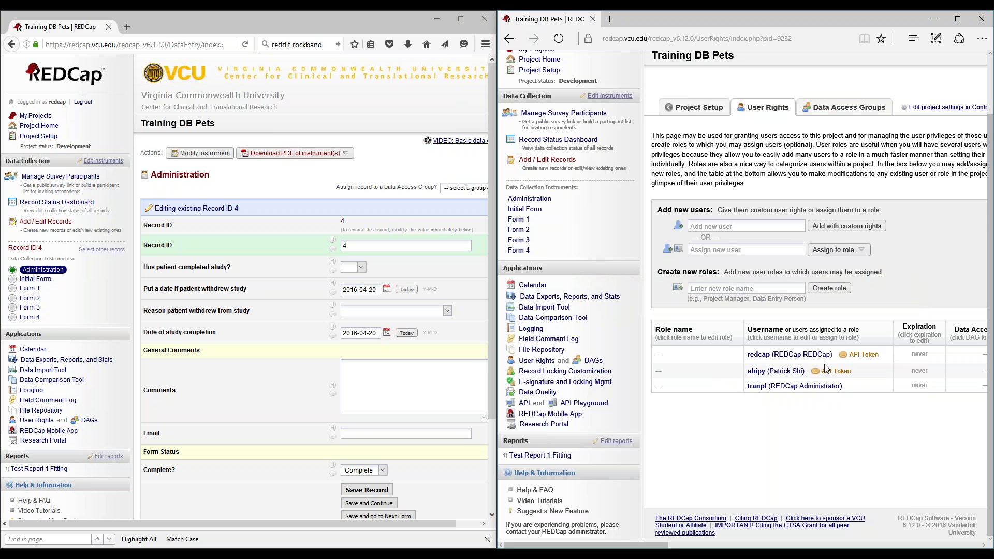
scroll(647, 349, "down", 3)
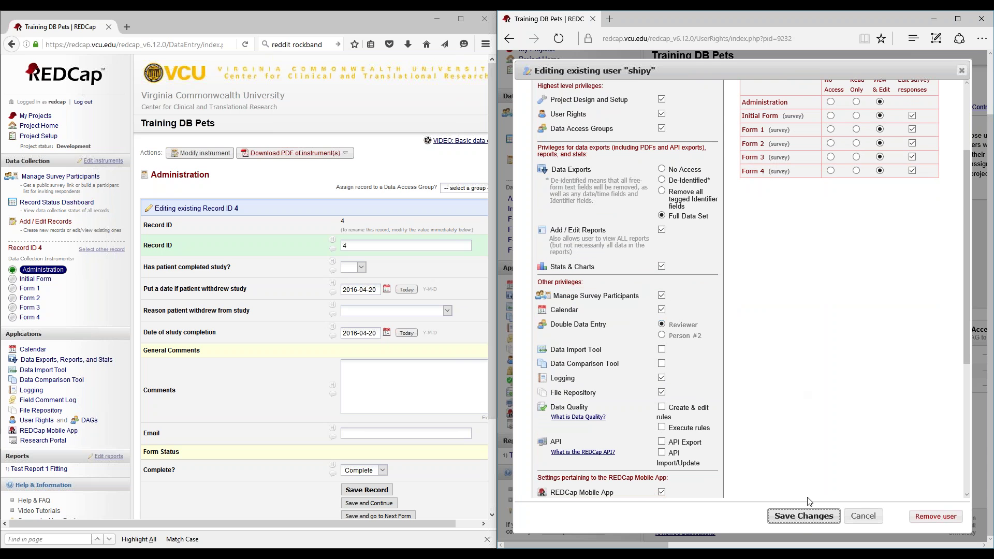
left_click(804, 516)
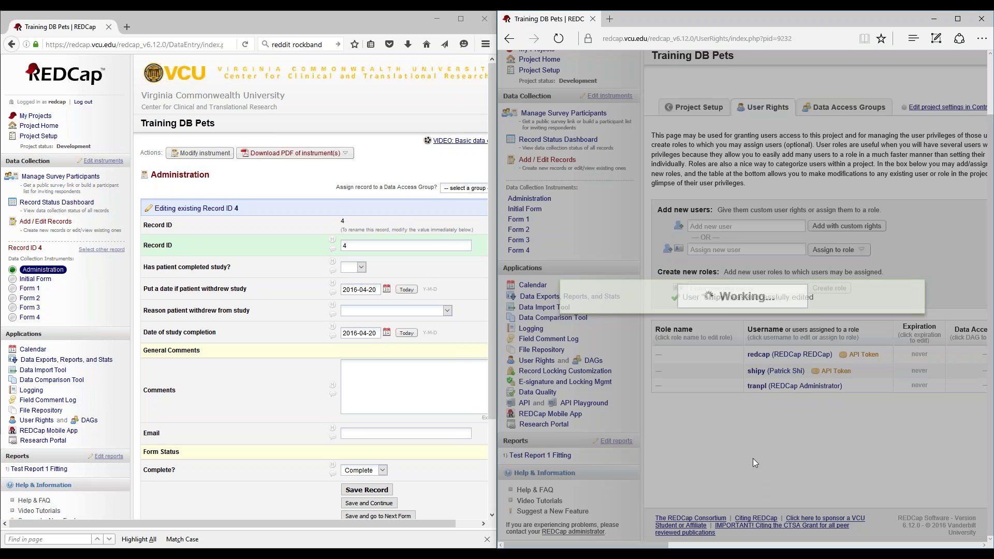
scroll(564, 152, "up", 1)
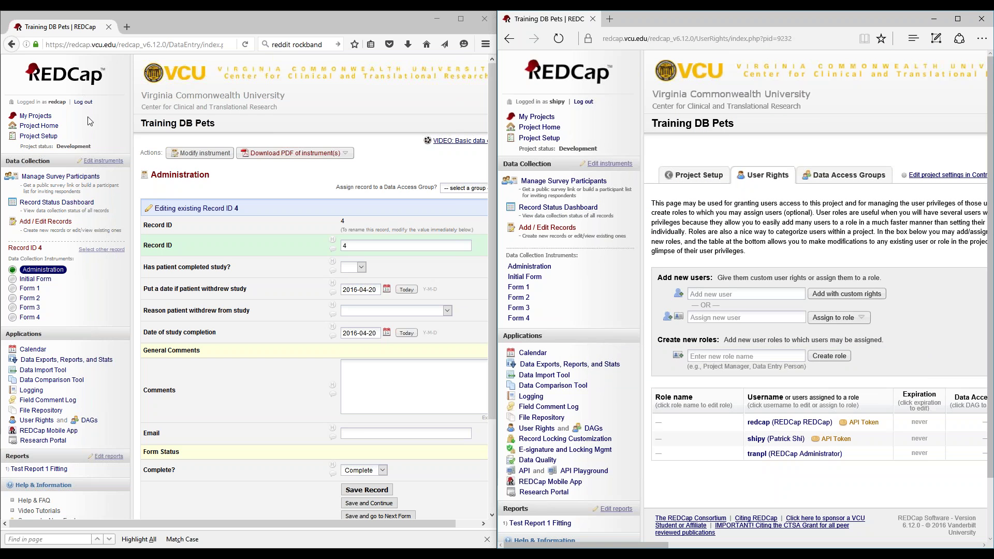
Open the Record Status Dashboard in the redcap account's window to view the records available to that data entry person.
left_click_drag(65, 101, 52, 103)
left_click(51, 103)
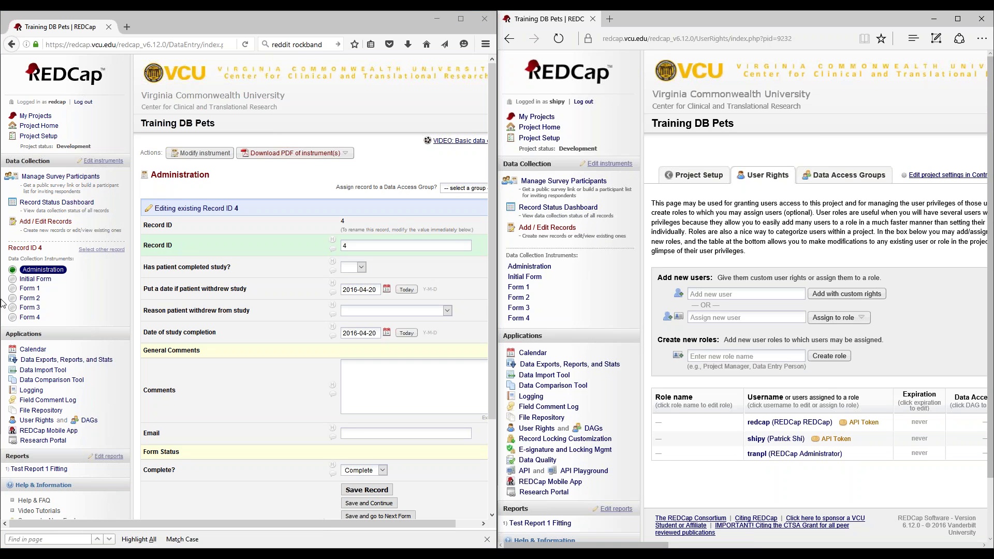
left_click(38, 207)
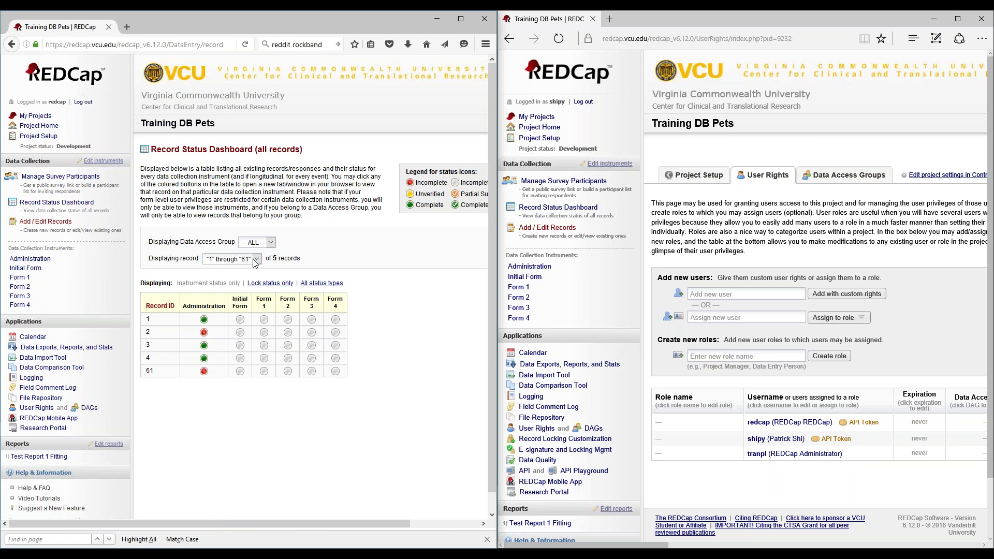
Add a new record with Record ID 62 through the Administration form as the redcap account and save it.
left_click(65, 219)
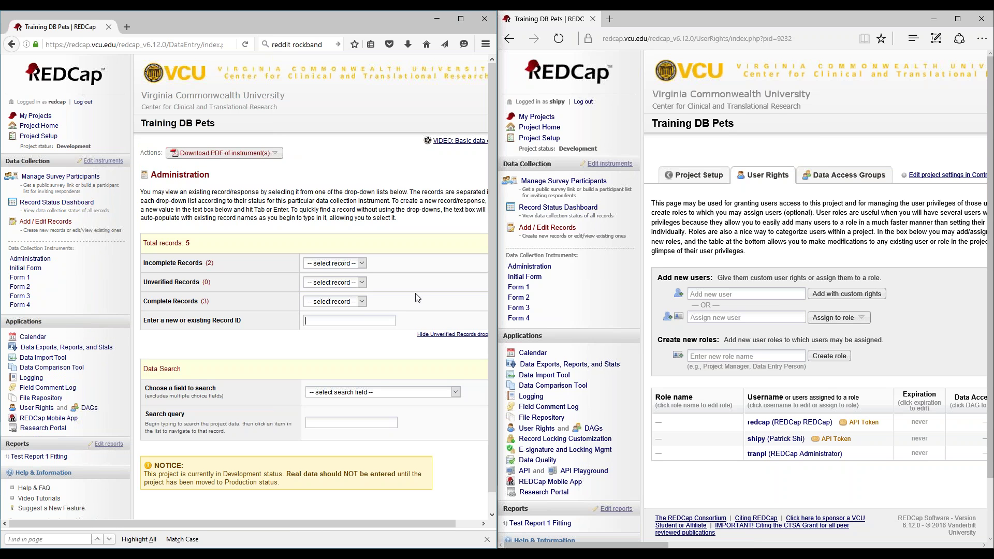
type("62")
key("Return")
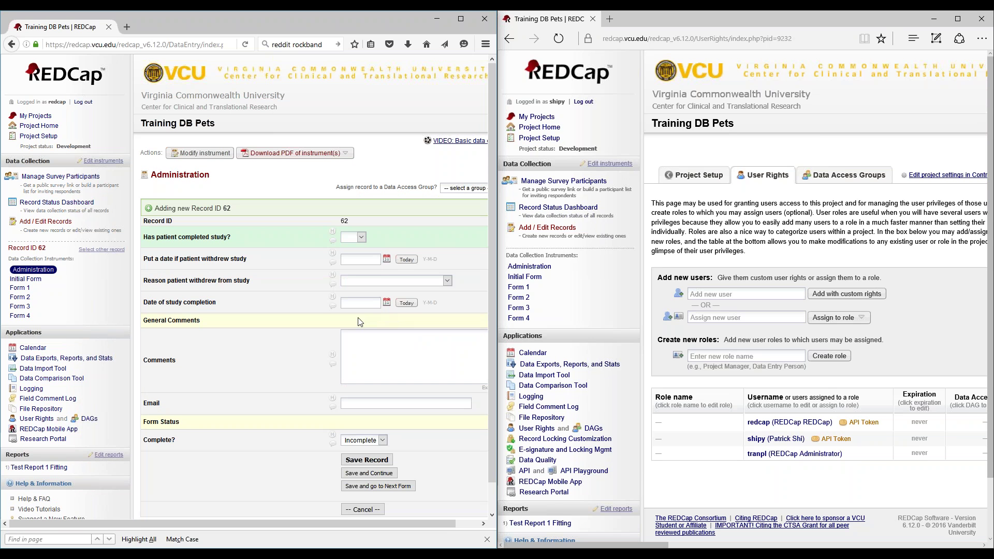
left_click(413, 266)
left_click(444, 281)
left_click(421, 297)
left_click(376, 461)
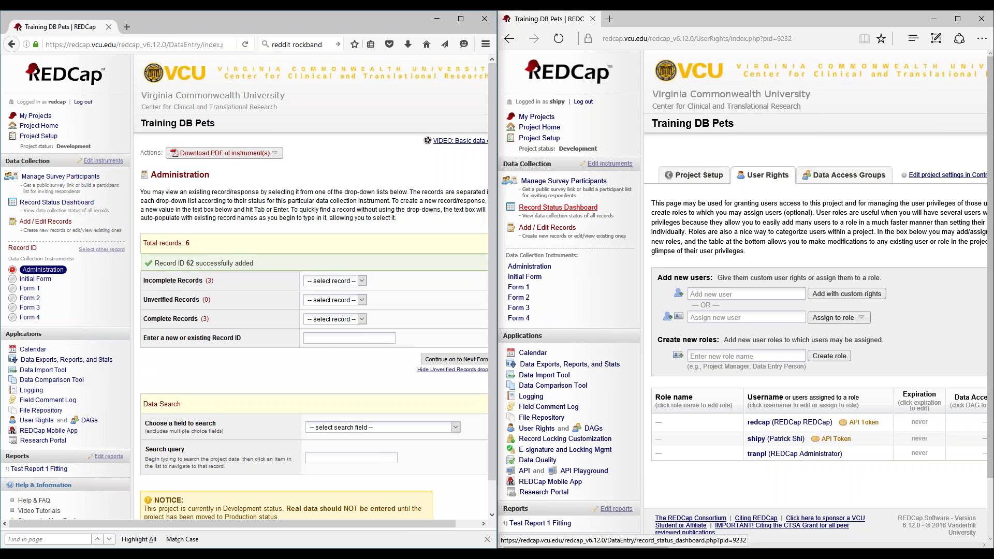
Open the Record Status Dashboard in the reviewer's window and compare its entry for record 62 with the data entry person's record.
left_click(555, 103)
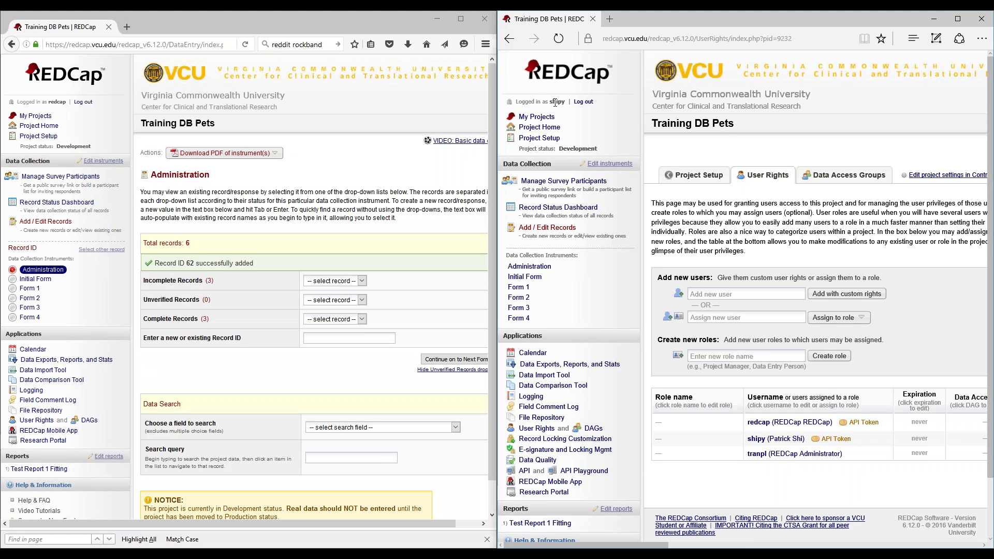
left_click(568, 211)
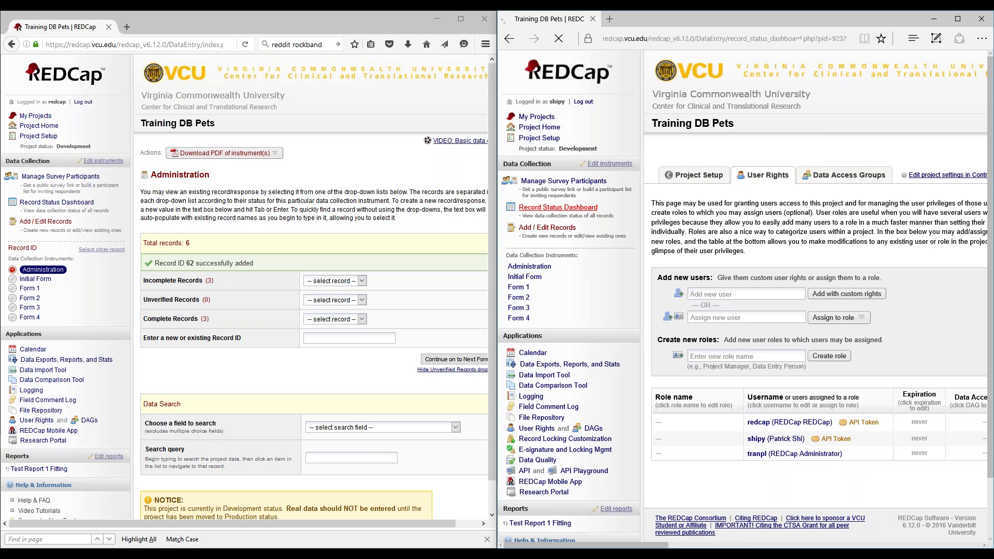
scroll(683, 421, "down", 10)
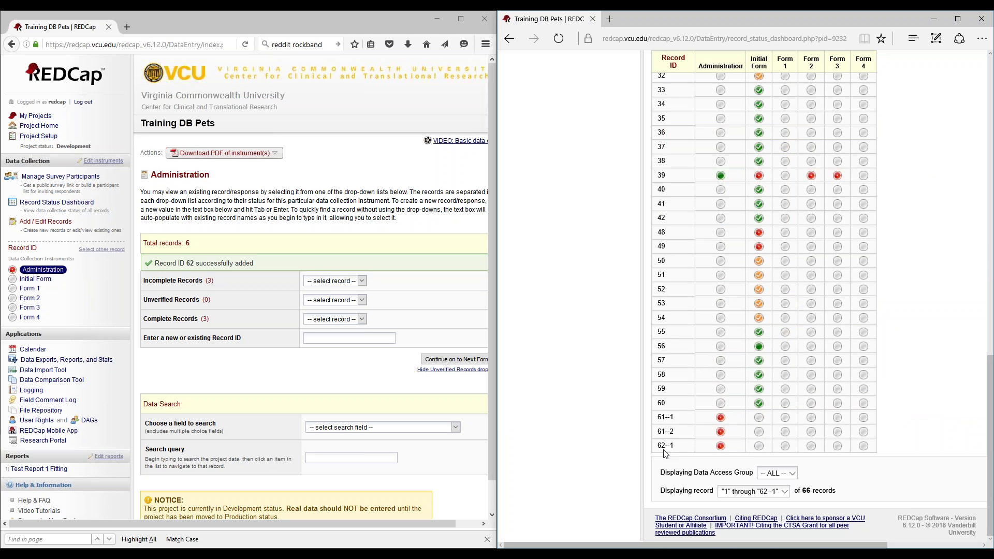
double_click(215, 263)
left_click_drag(177, 263, 196, 265)
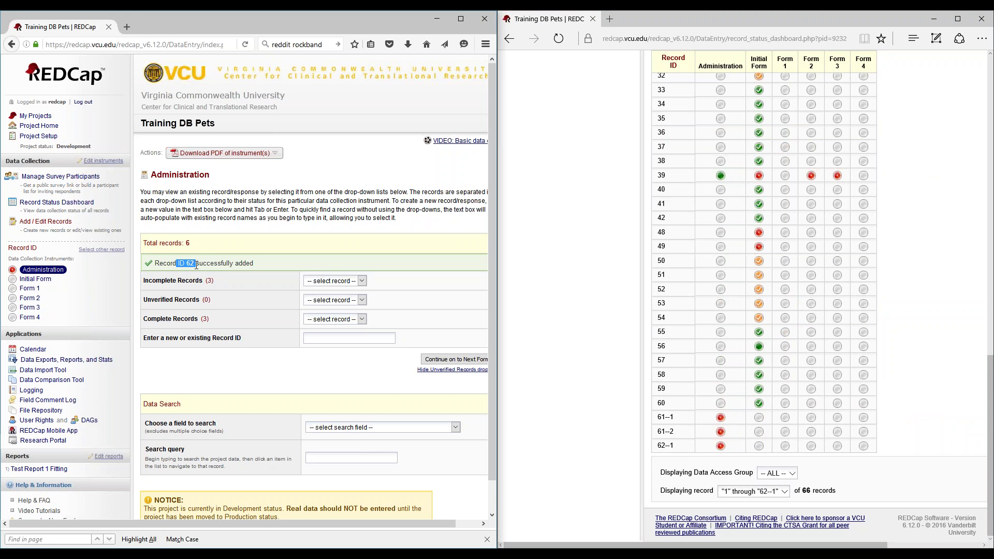
left_click(675, 448)
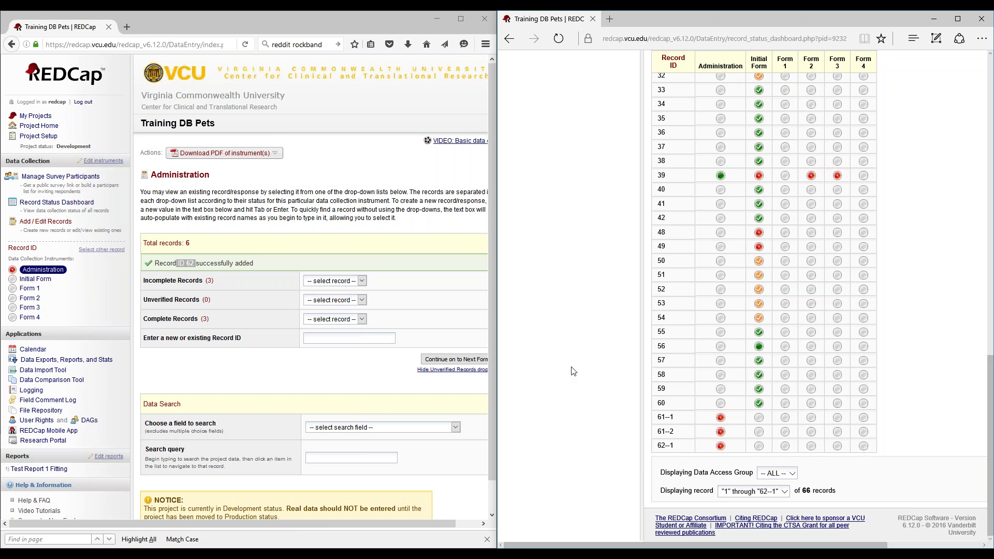
Examine the incomplete, complete and unverified record lists in the redcap account's window, and open its Record Status Dashboard.
left_click(362, 280)
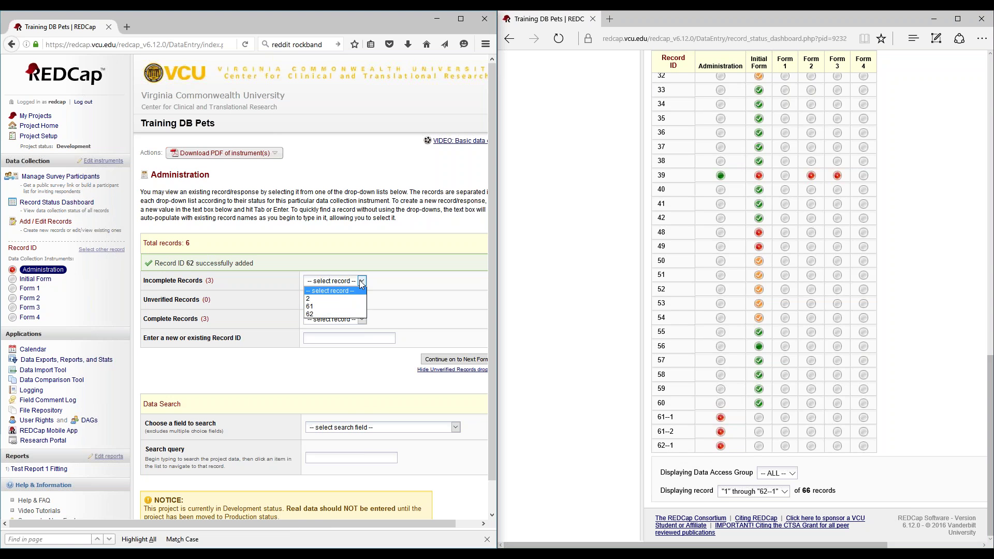
left_click(362, 280)
left_click(357, 318)
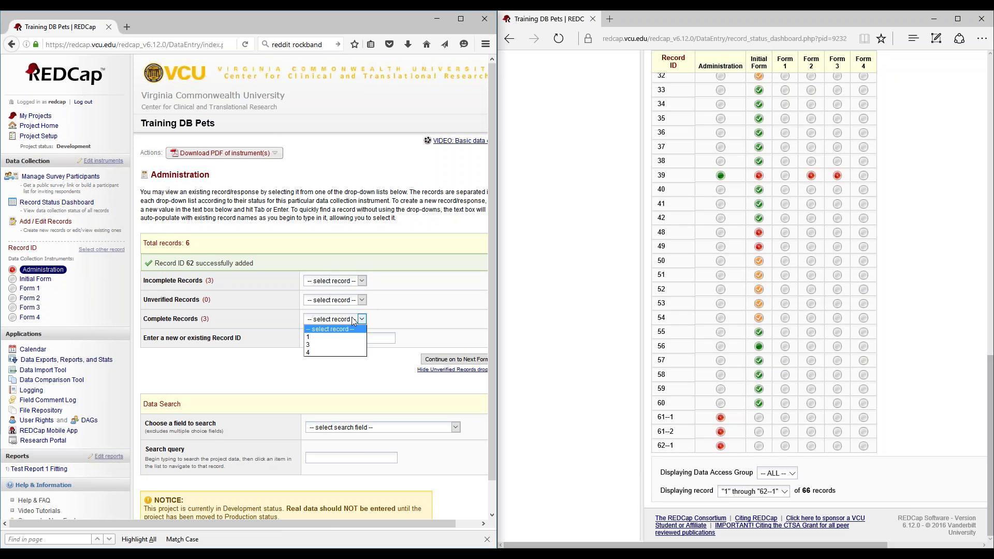
left_click(357, 318)
left_click(362, 300)
left_click(362, 300)
left_click(341, 344)
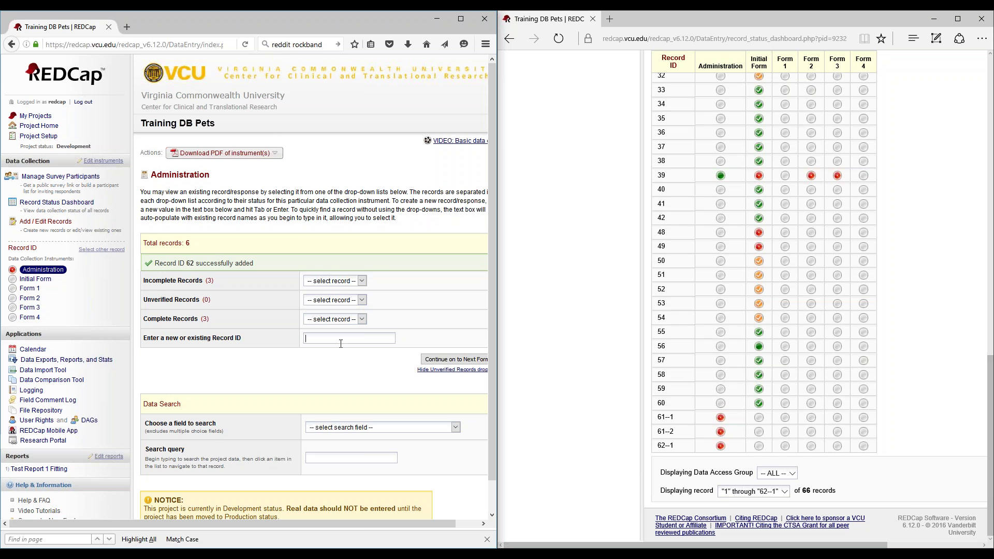
left_click(41, 203)
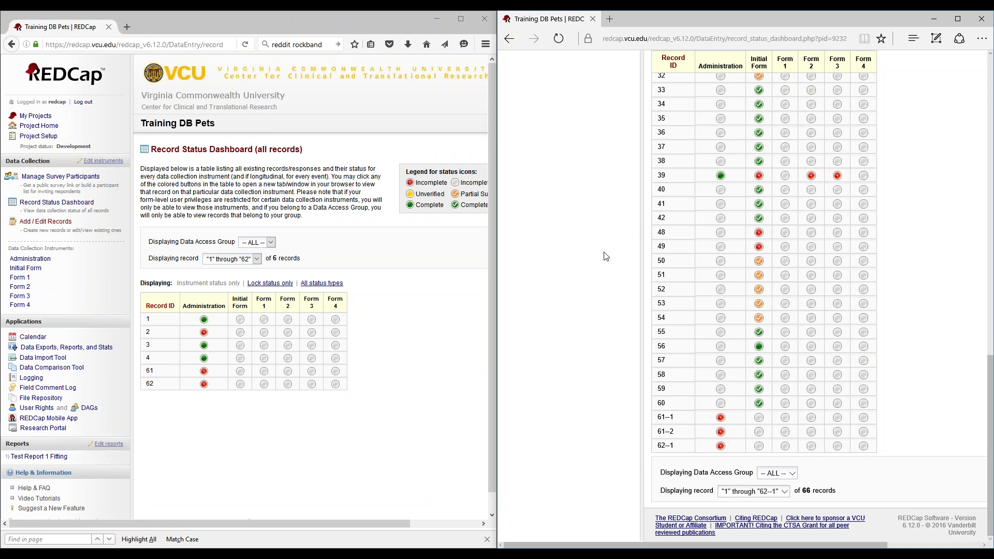
Change the redcap user's Double Data Entry role to Person #2 in the reviewer's window and save the user privileges.
scroll(599, 328, "up", 15)
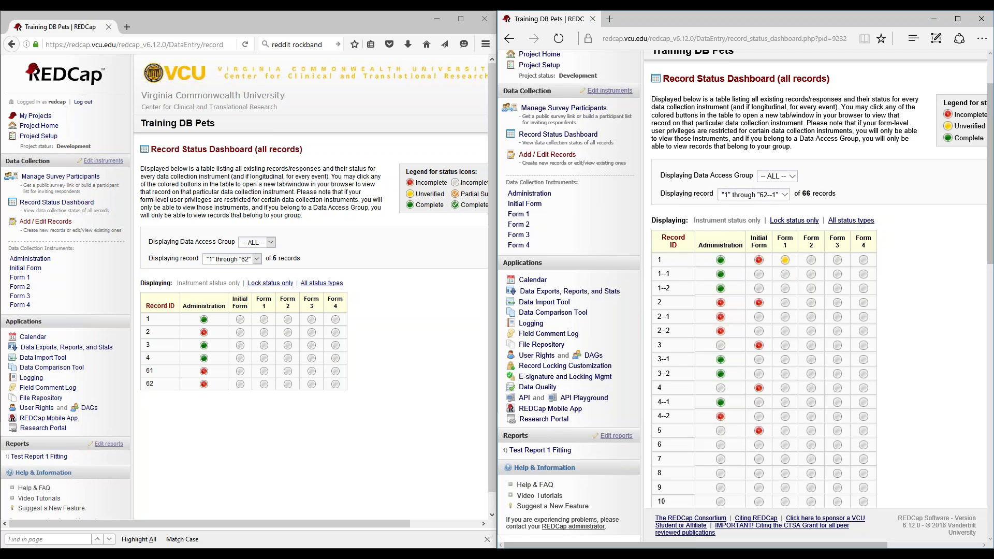
left_click(539, 357)
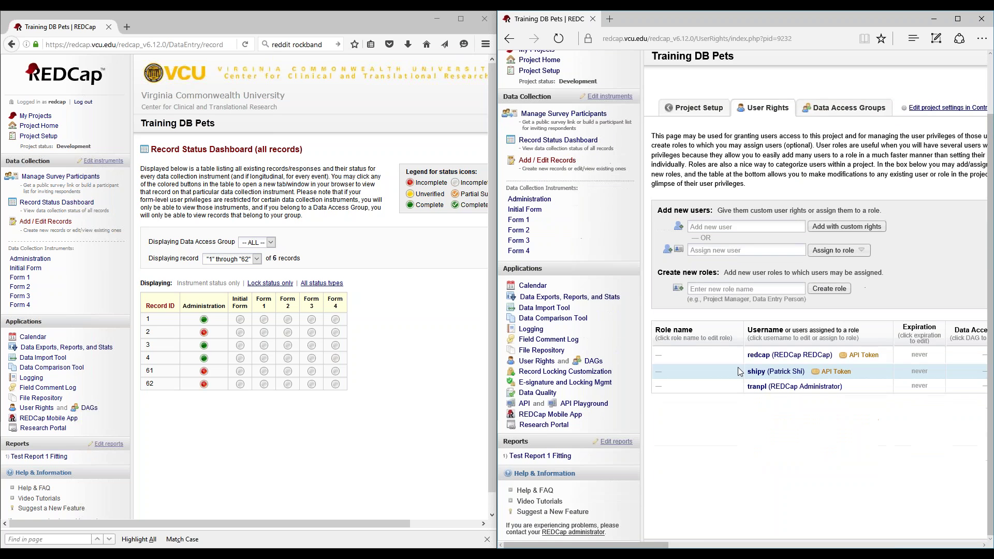
left_click(760, 355)
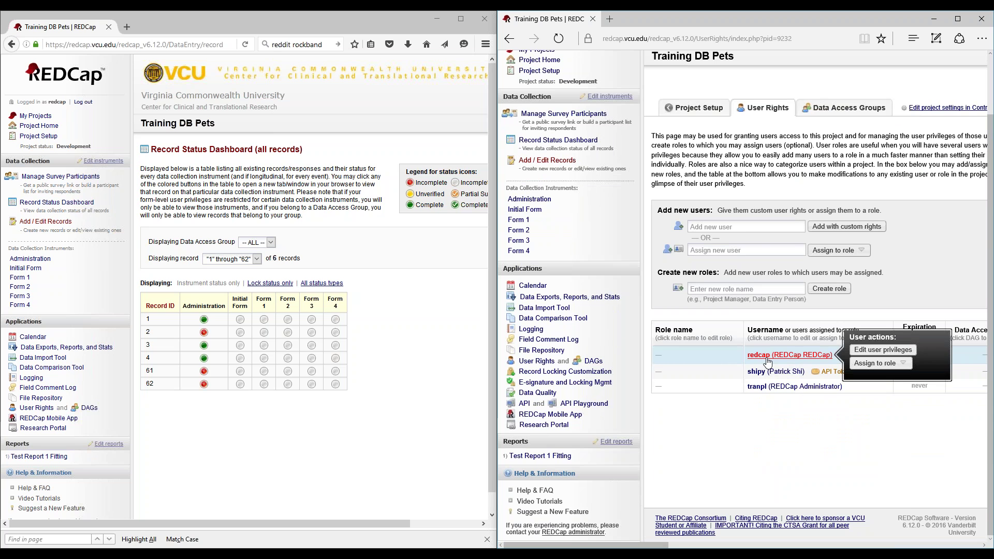
left_click(870, 352)
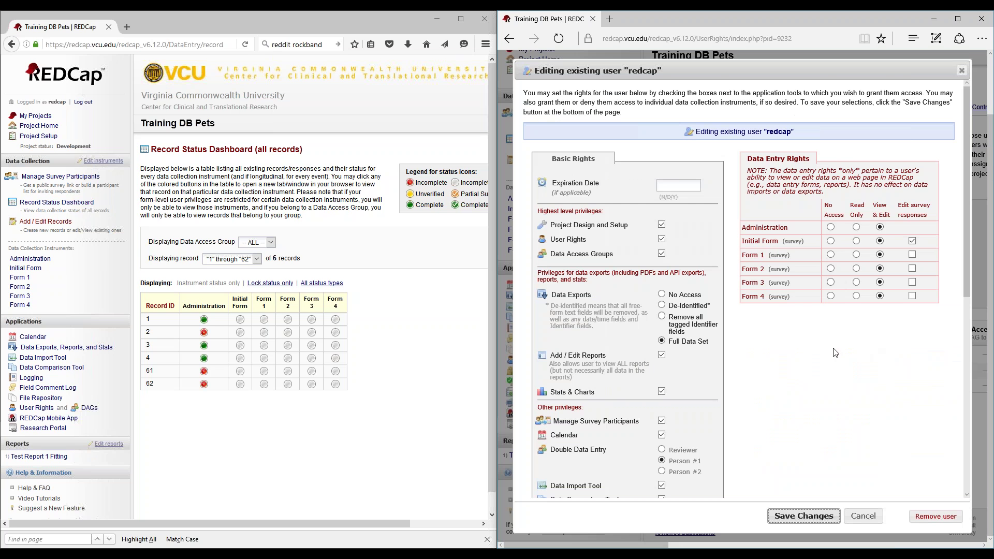
scroll(704, 337, "down", 3)
left_click(694, 346)
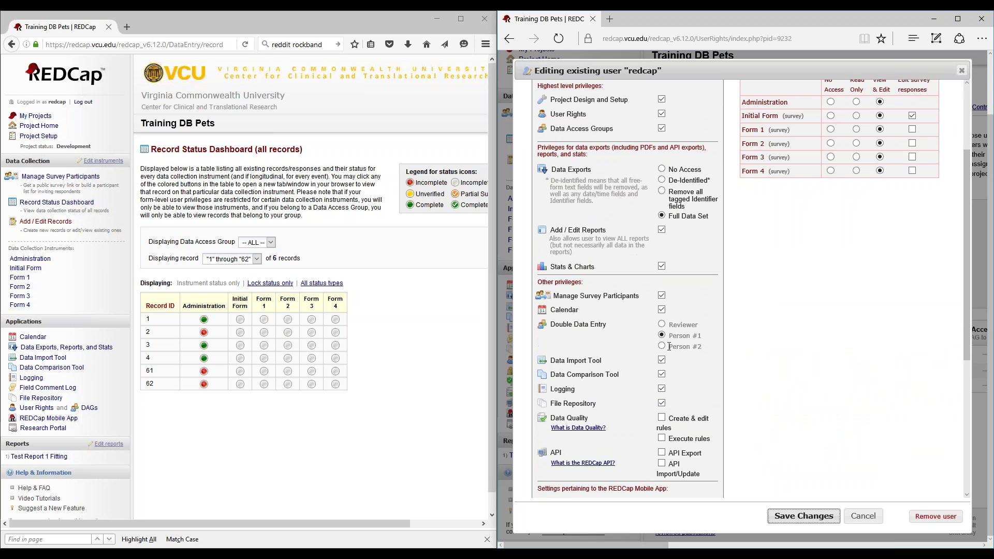
left_click(829, 513)
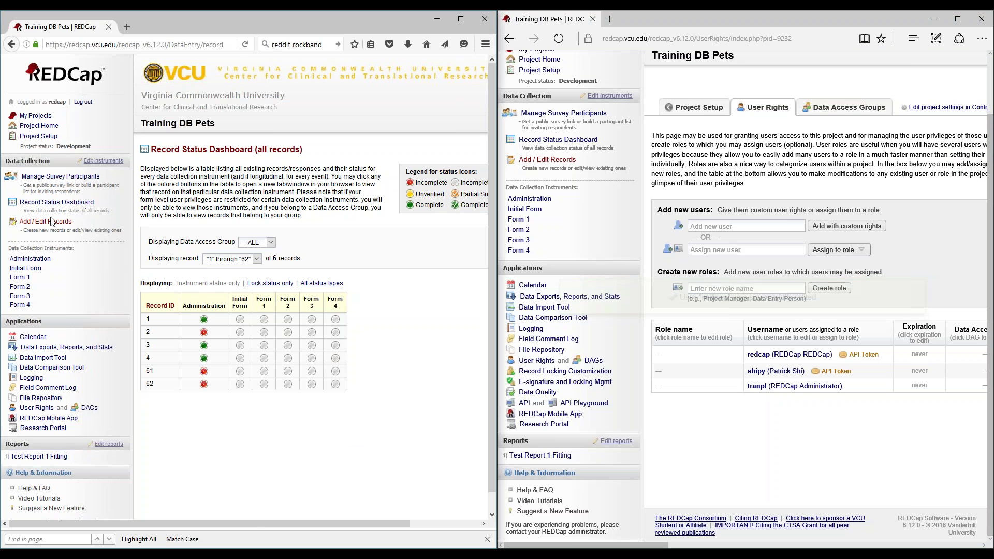
Start a new record with Record ID 62 on the Administration form in the redcap account's window.
left_click(50, 223)
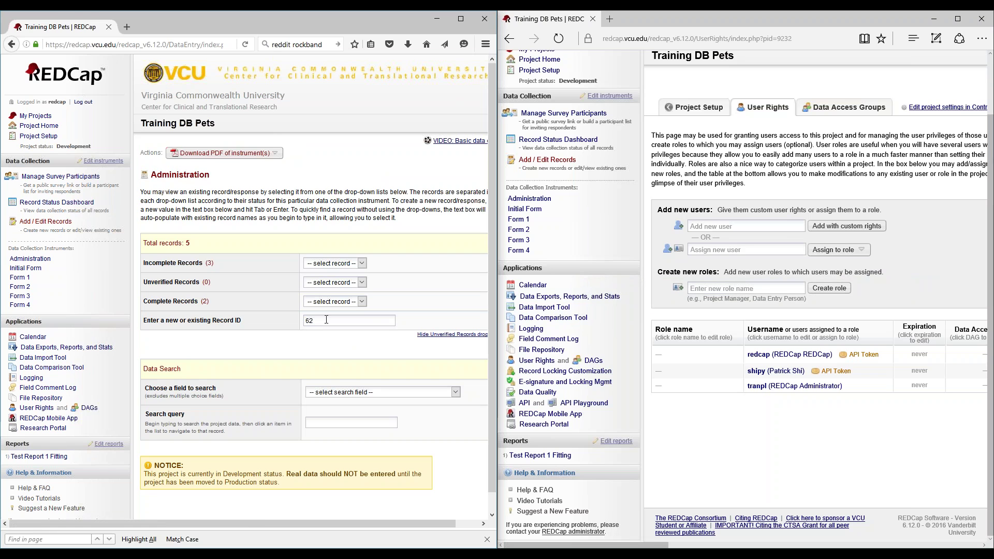
key("Return")
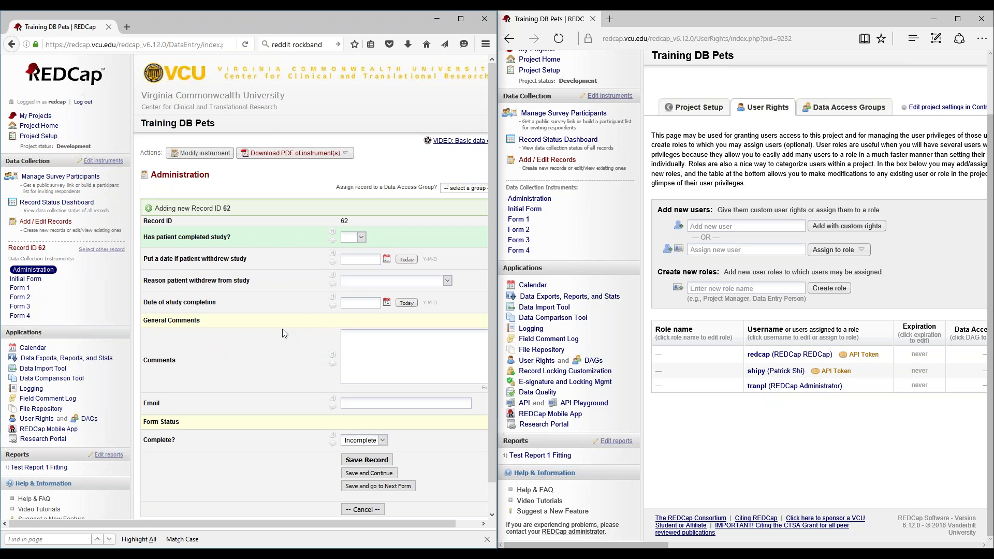
scroll(274, 330, "right", 2)
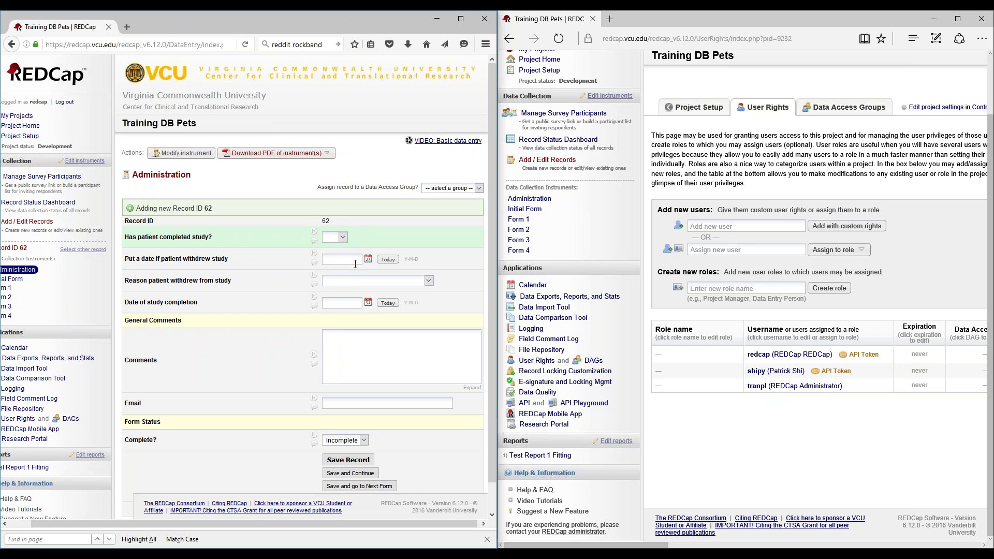
Enter the comment "Merge these fields", fill in the email address, and save record 62.
left_click(366, 345)
type("Merge these ")
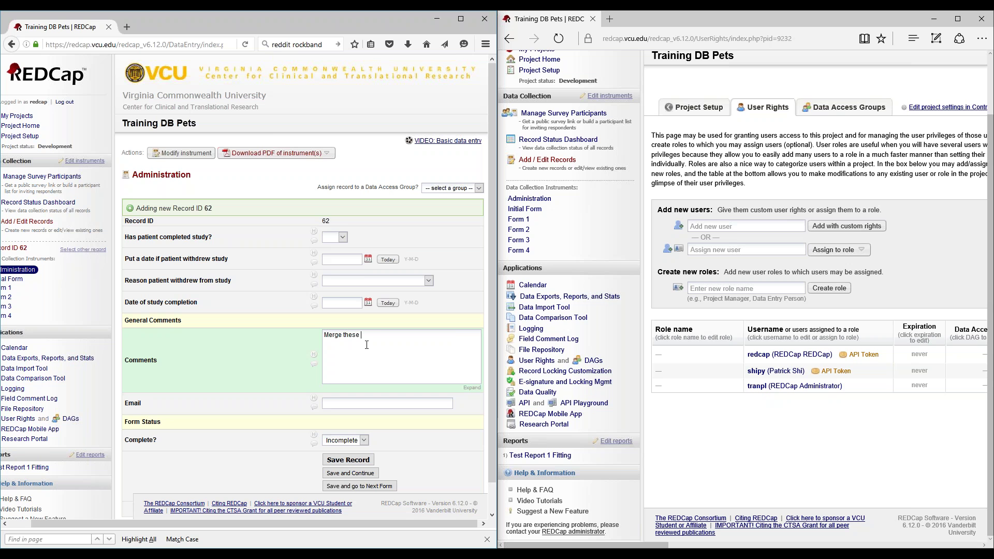
type("fields")
left_click(352, 403)
type("email@email.com")
left_click(354, 460)
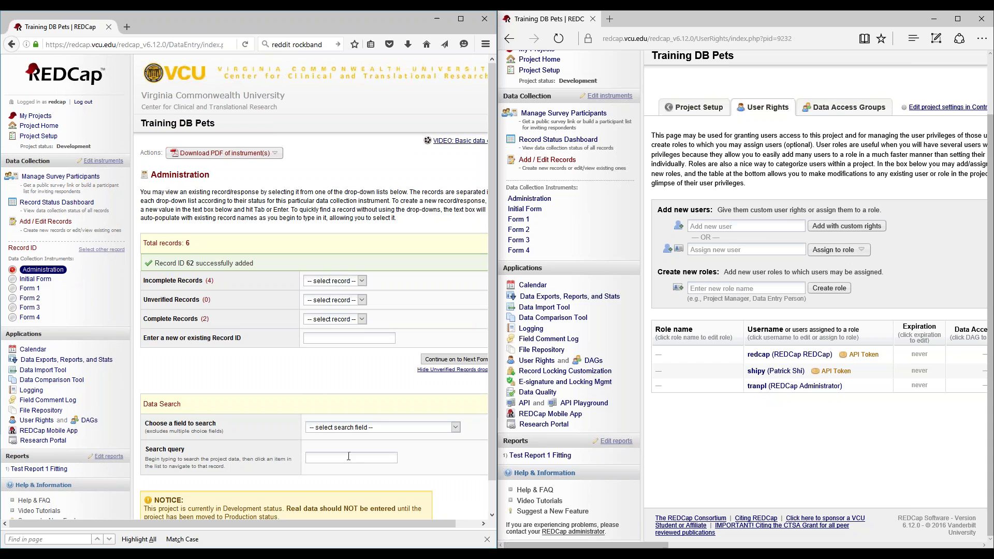
Compare record 62 with the Data Comparison Tool in the reviewer's window and examine the fields that differ between the two entries.
left_click(705, 424)
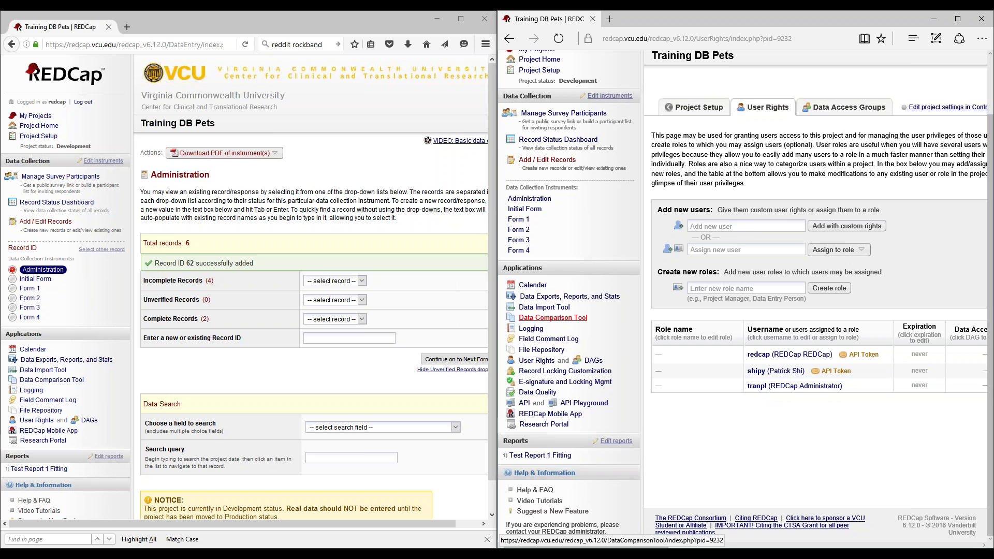
left_click(553, 318)
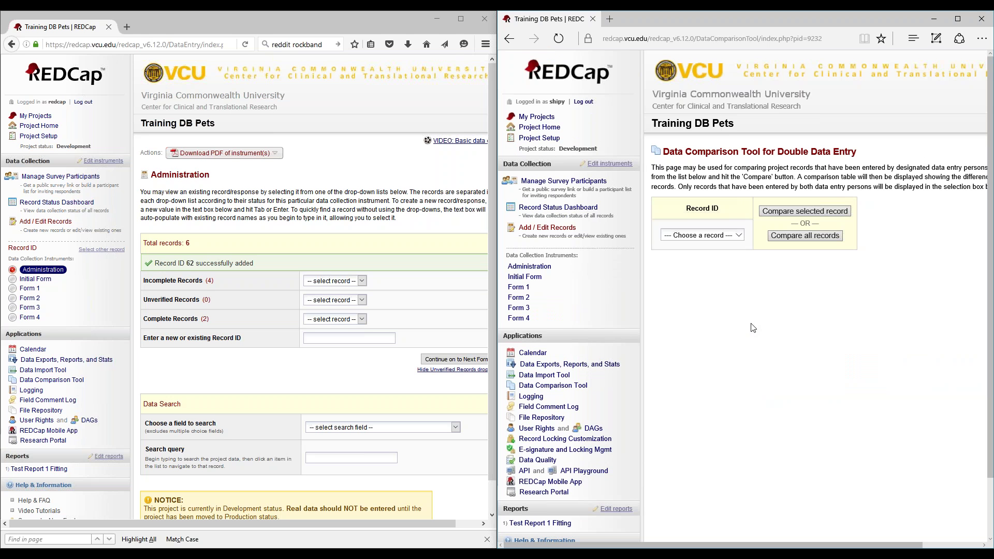
left_click(732, 237)
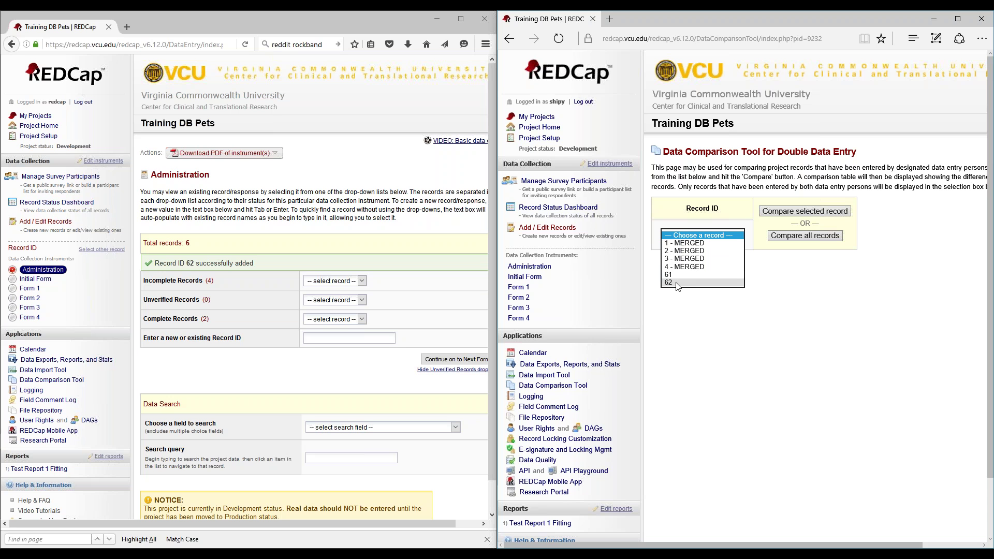
left_click(678, 284)
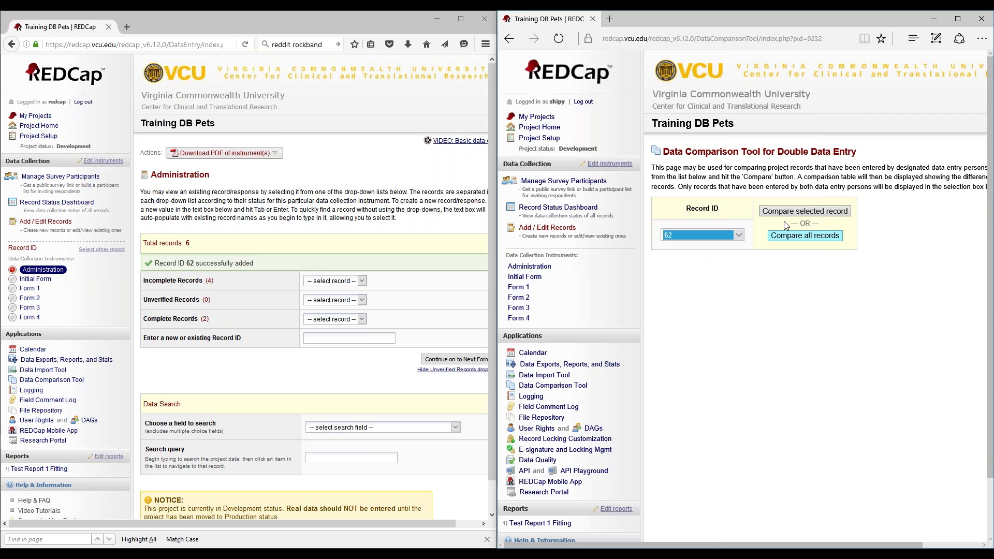
scroll(762, 220, "right", 3)
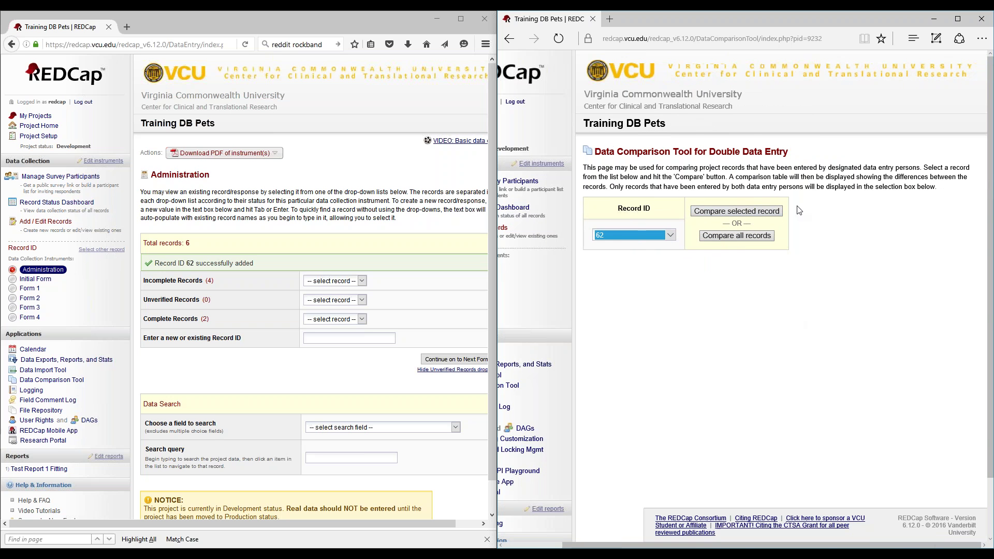
left_click(737, 213)
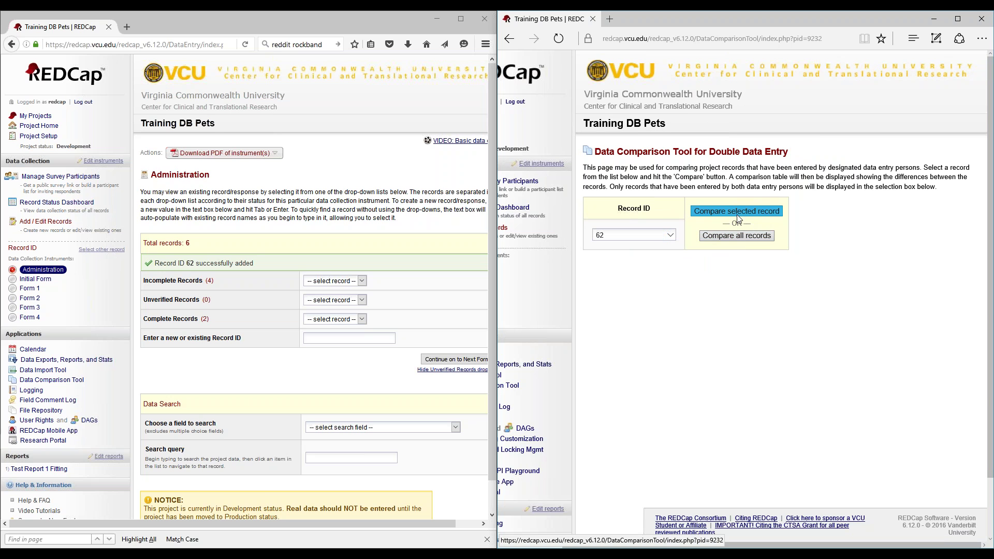
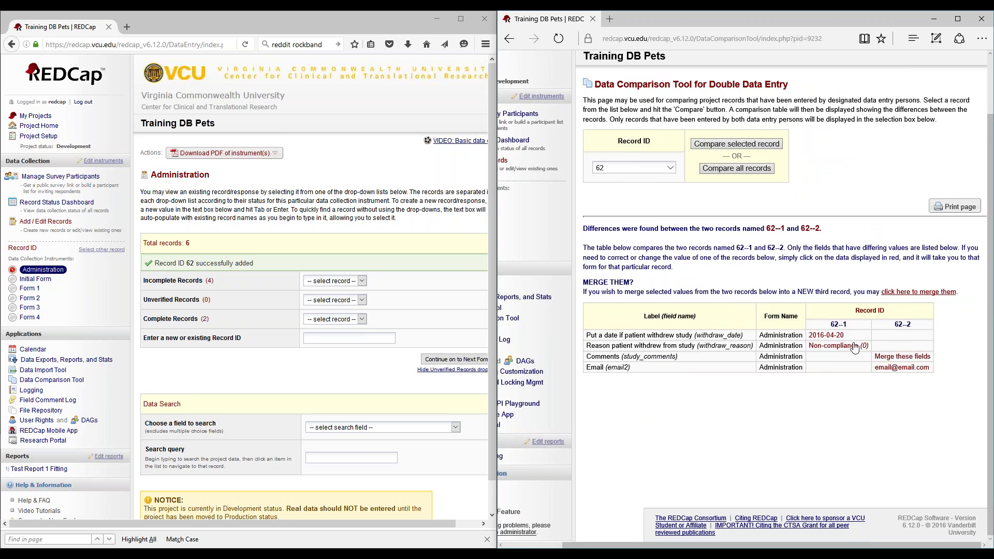
left_click_drag(852, 325, 833, 326)
left_click(834, 326)
scroll(844, 416, "left", 3)
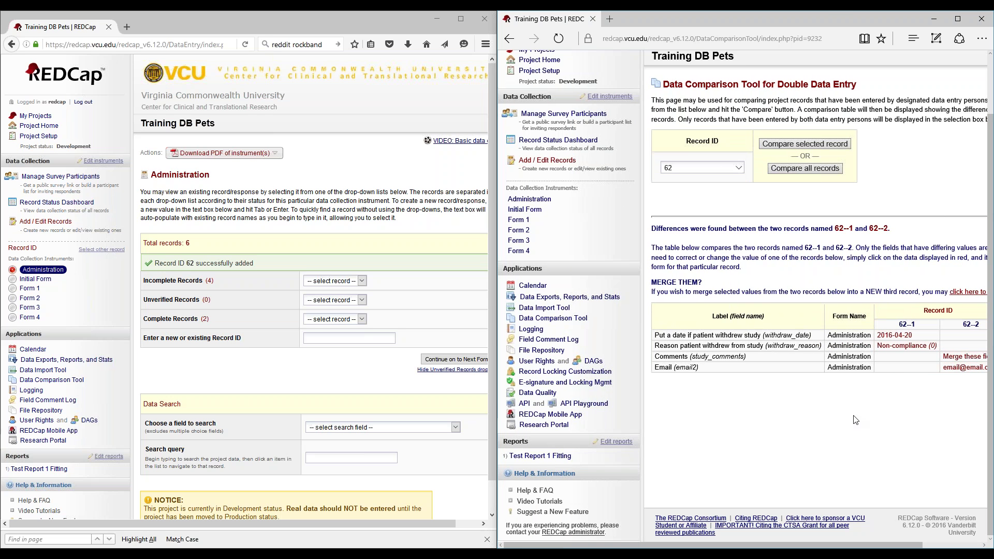
Open the Record Status Dashboard in a new tab of the reviewer's window and locate the two entries for record 62.
scroll(855, 421, "up", 2)
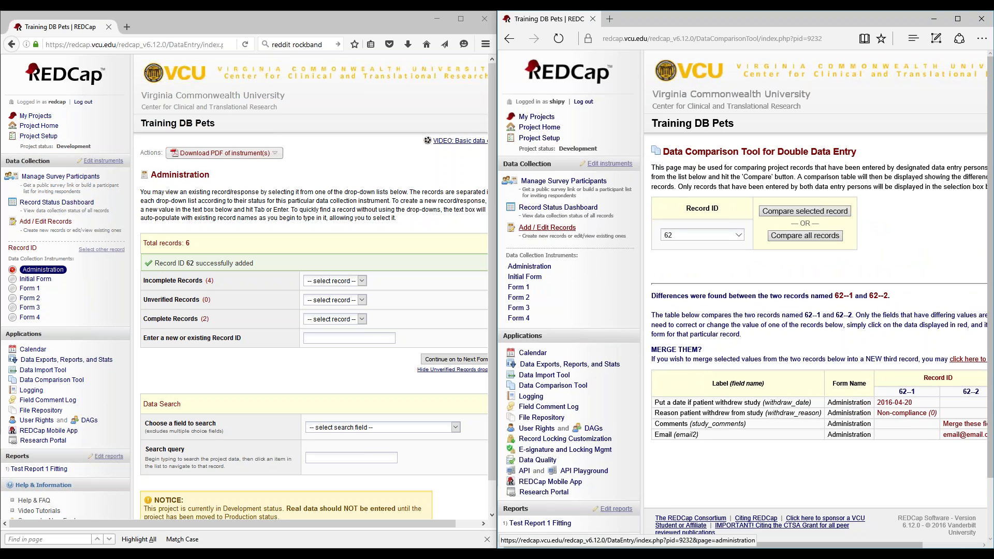
right_click(557, 229)
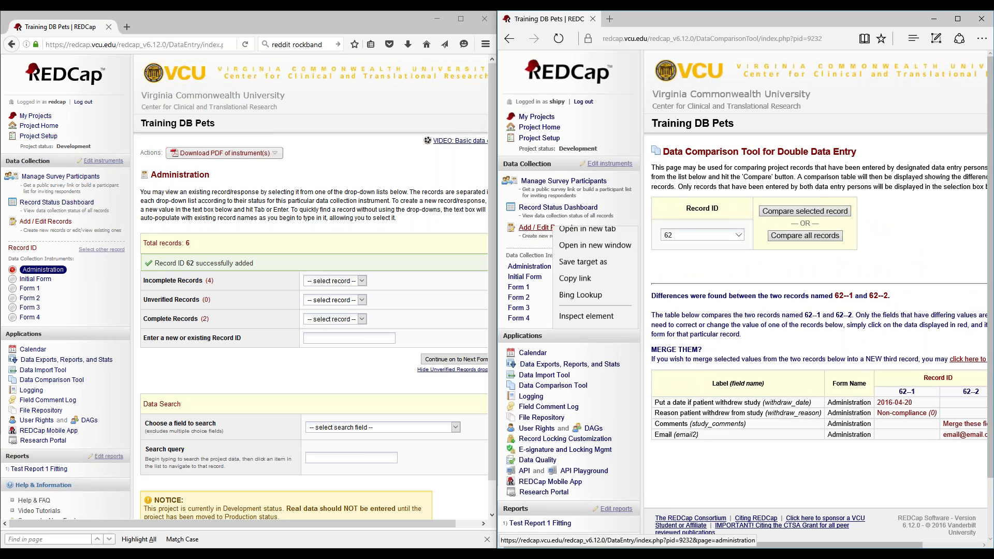
left_click(565, 209)
right_click(566, 210)
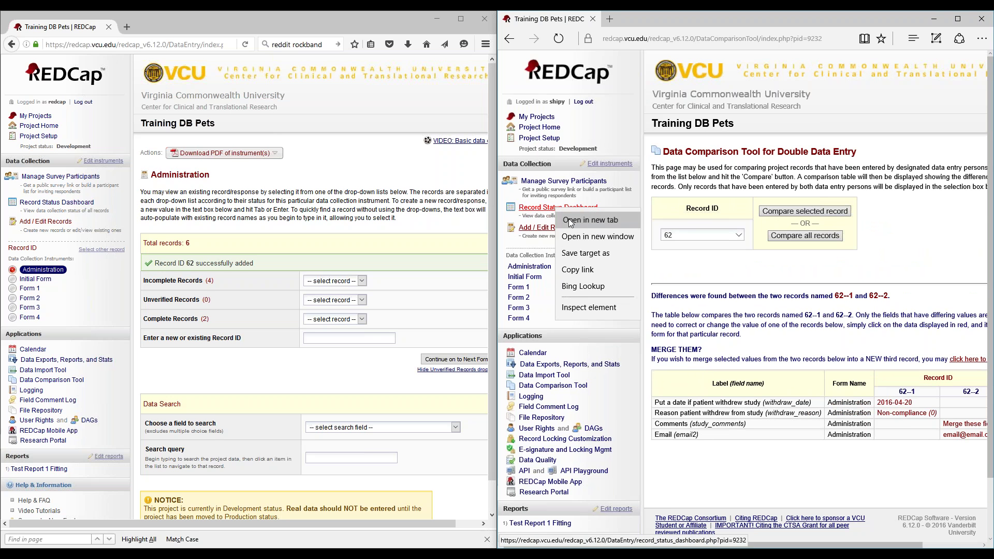
left_click(569, 218)
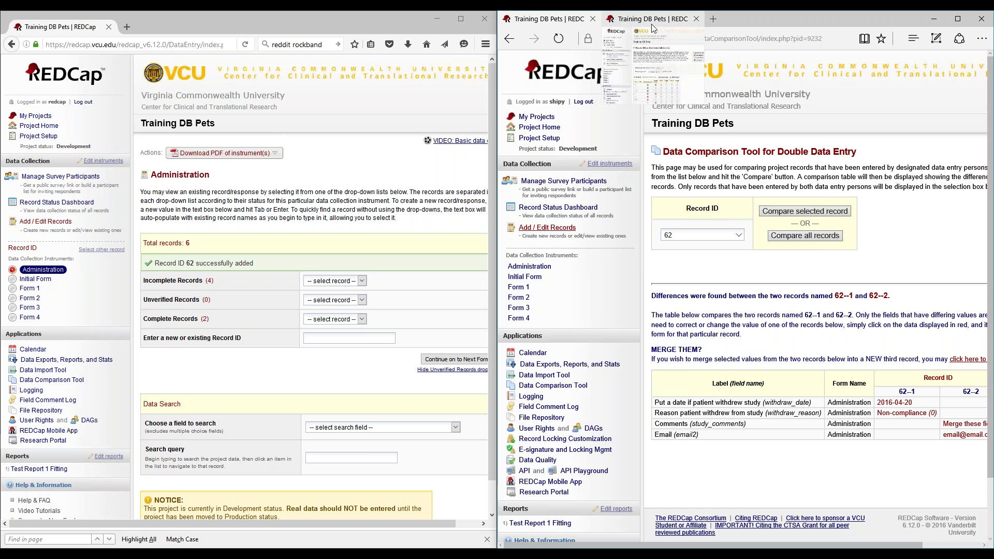
scroll(831, 401, "down", 15)
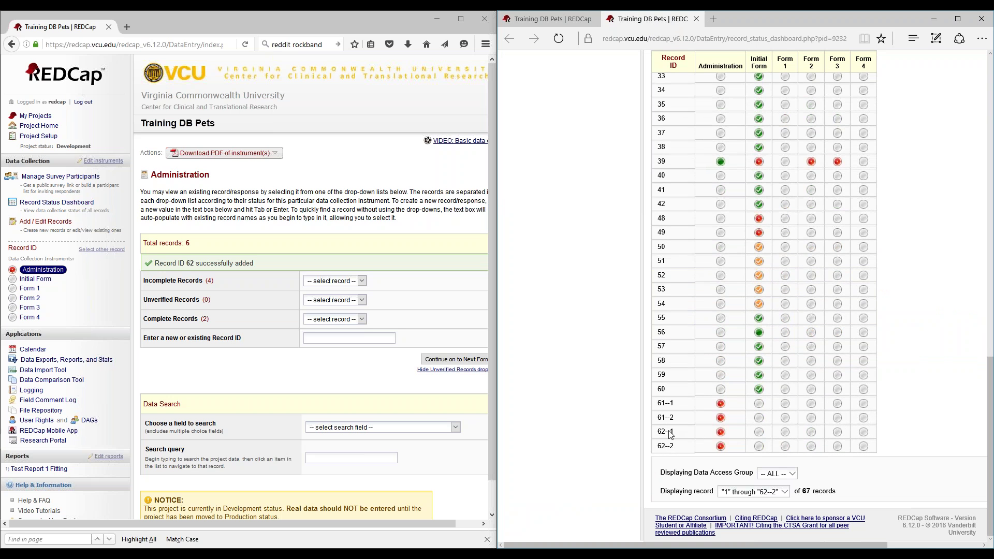
Review the Administration form of record 62--1 and return to the Record Status Dashboard.
left_click(721, 432)
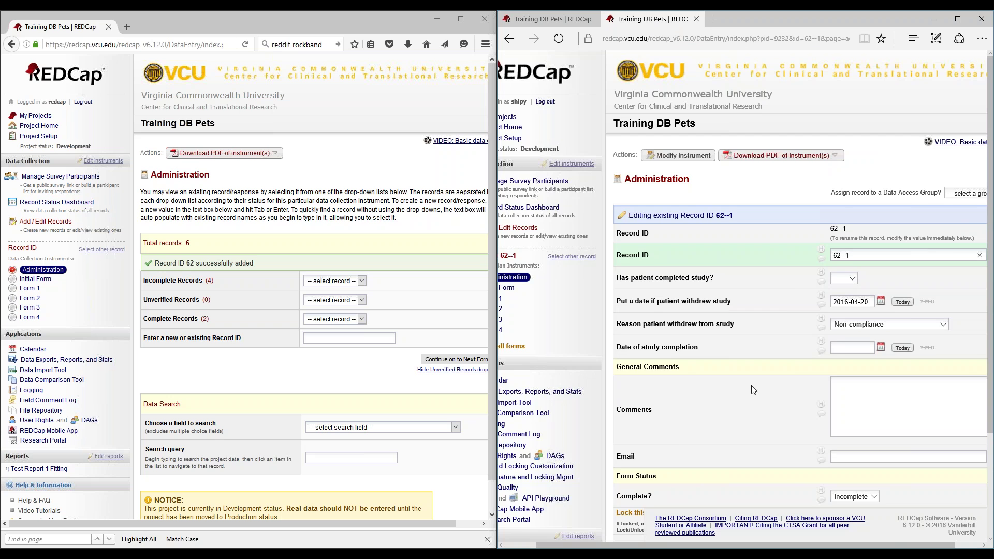
scroll(751, 389, "down", 2)
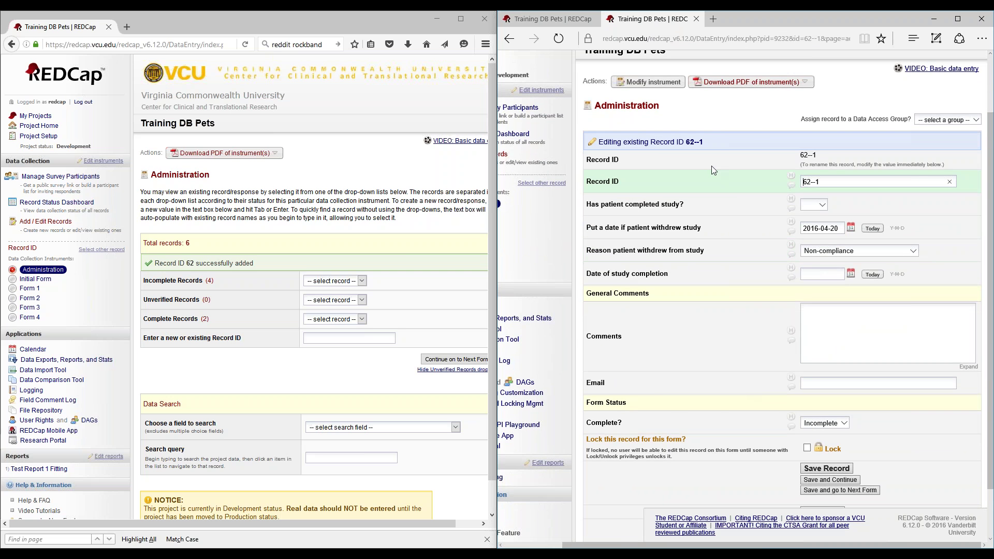
key("alt+Left")
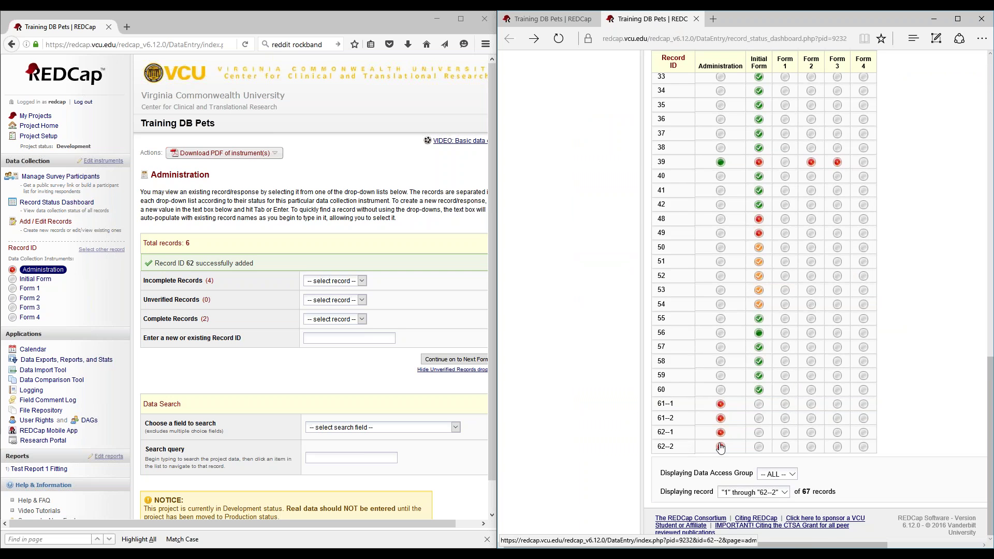
Open the Administration form of record 62--2 and review its comment, email and form status.
left_click(721, 446)
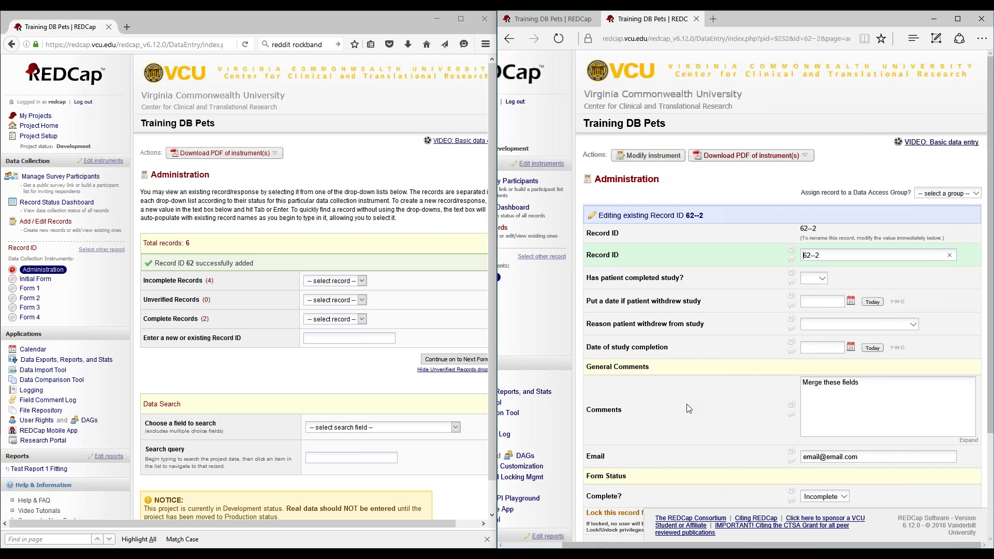
scroll(688, 409, "down", 3)
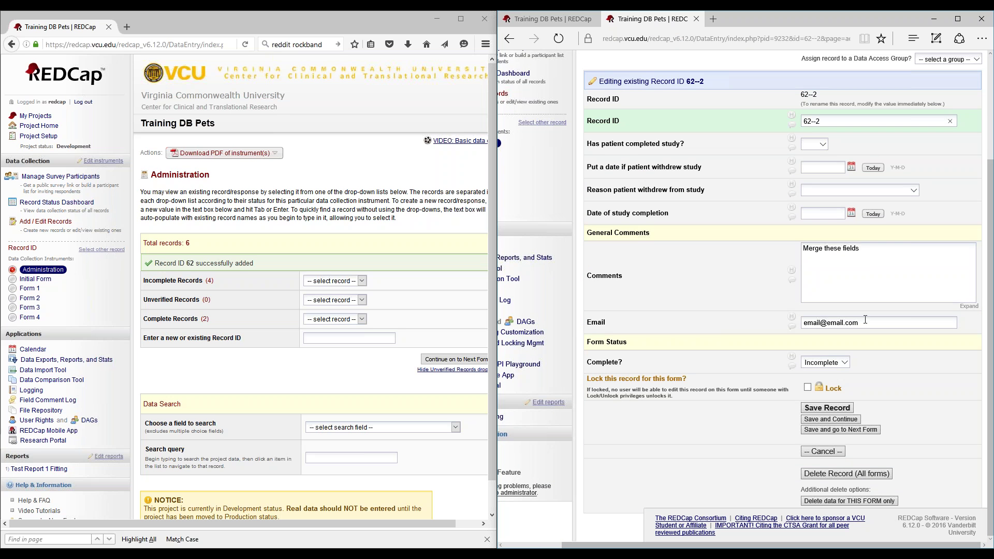
scroll(691, 375, "up", 2)
scroll(690, 375, "up", 1)
scroll(686, 352, "down", 3)
scroll(673, 331, "left", 2)
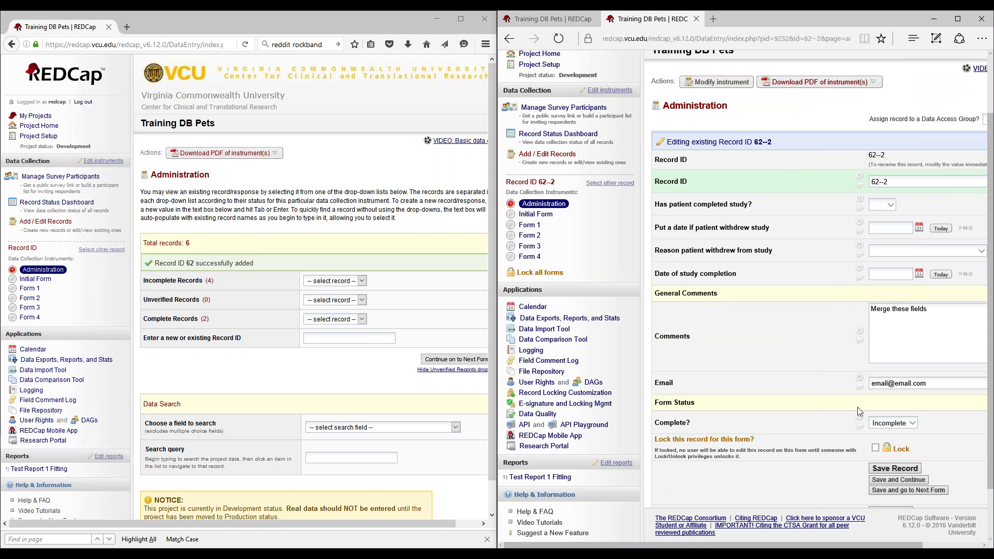
Compare record 62 again in the Data Comparison Tool and open the form for merging its two entries into a new record.
left_click(549, 361)
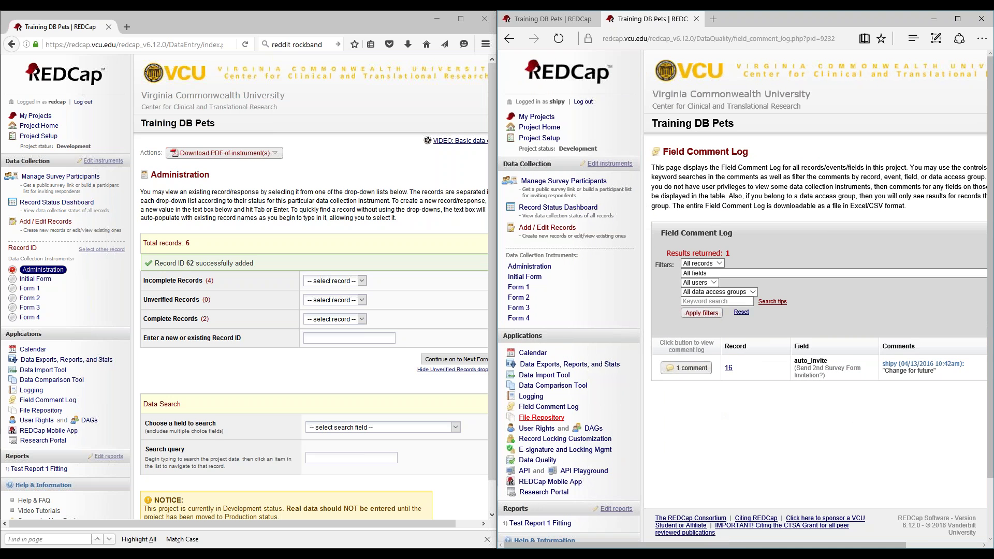
left_click(554, 386)
left_click(738, 235)
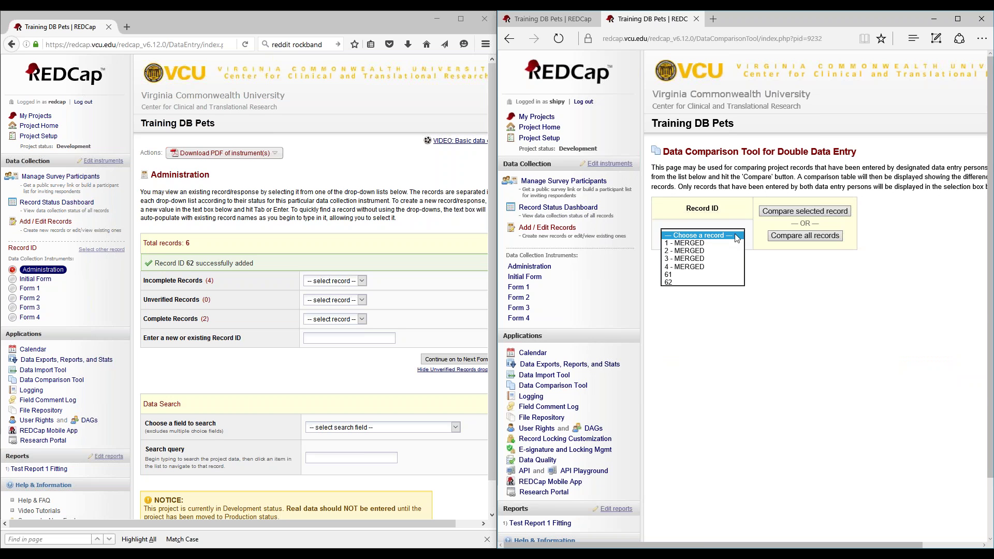
left_click(703, 285)
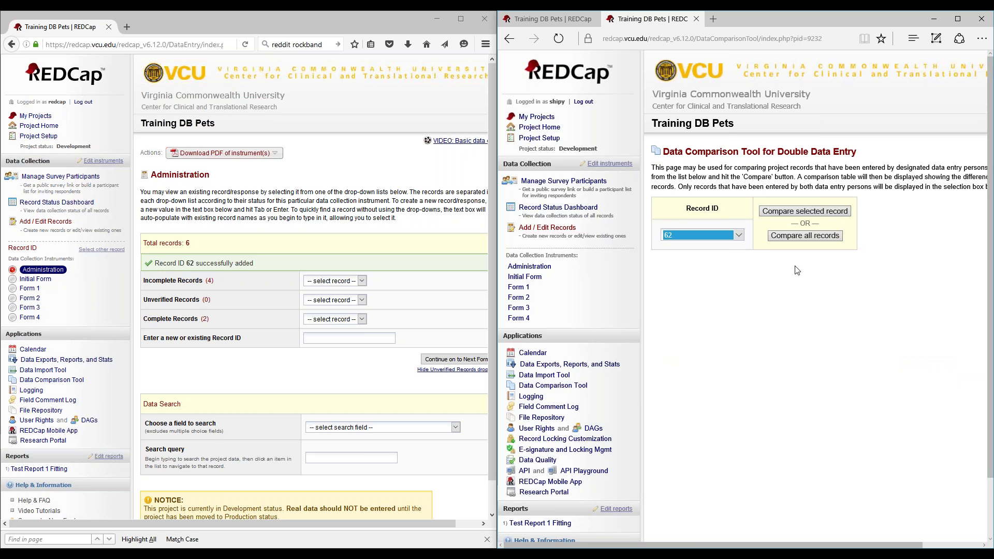
left_click(805, 212)
scroll(780, 456, "down", 2)
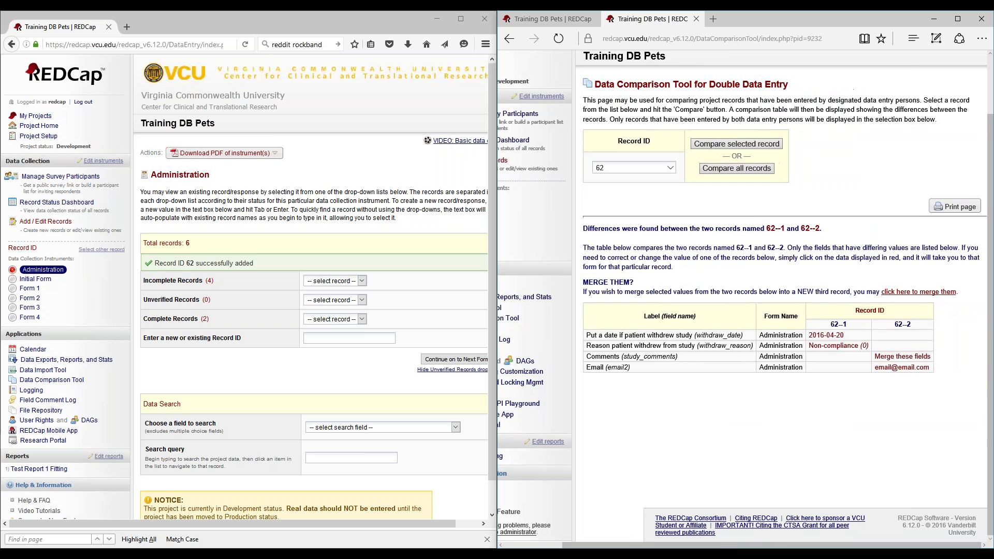
left_click(930, 292)
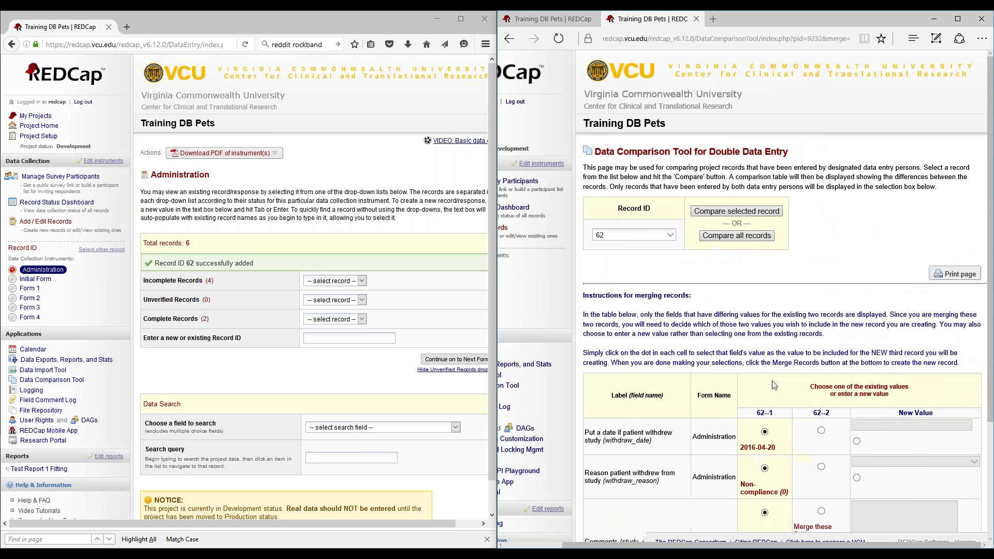
Merge the two entries of record 62, keeping the withdrawal date and reason from 62--1 and the comment and email from 62--2.
scroll(773, 385, "down", 3)
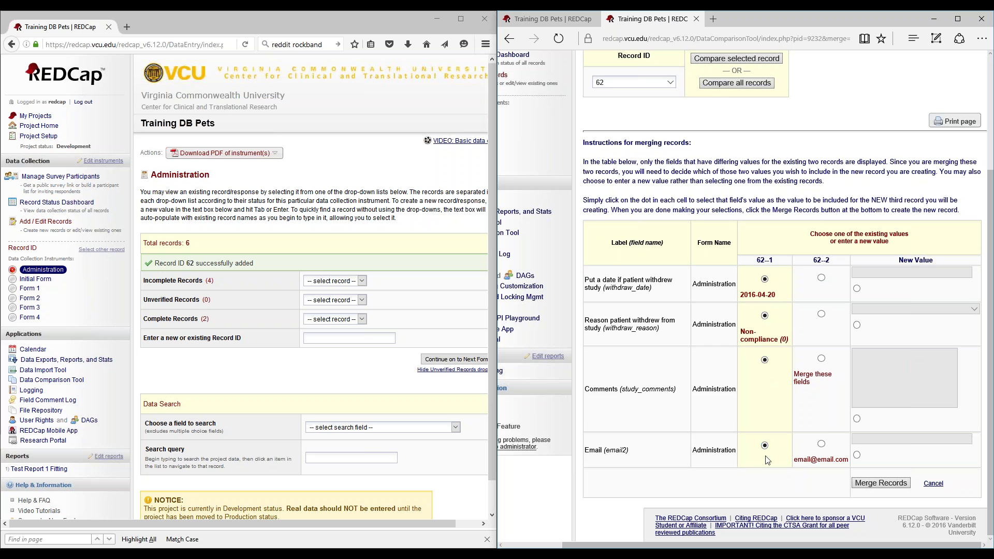
left_click(822, 359)
left_click(821, 444)
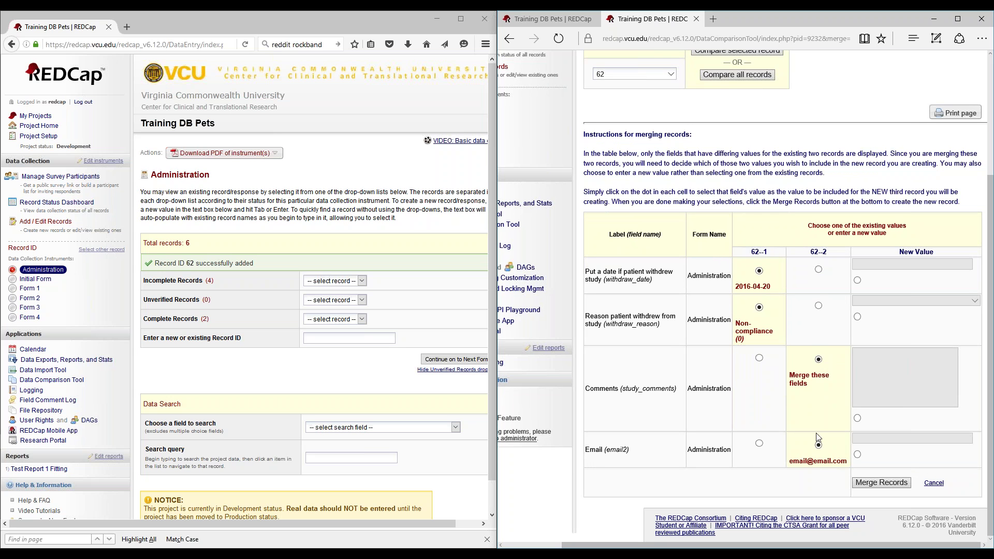
left_click(858, 418)
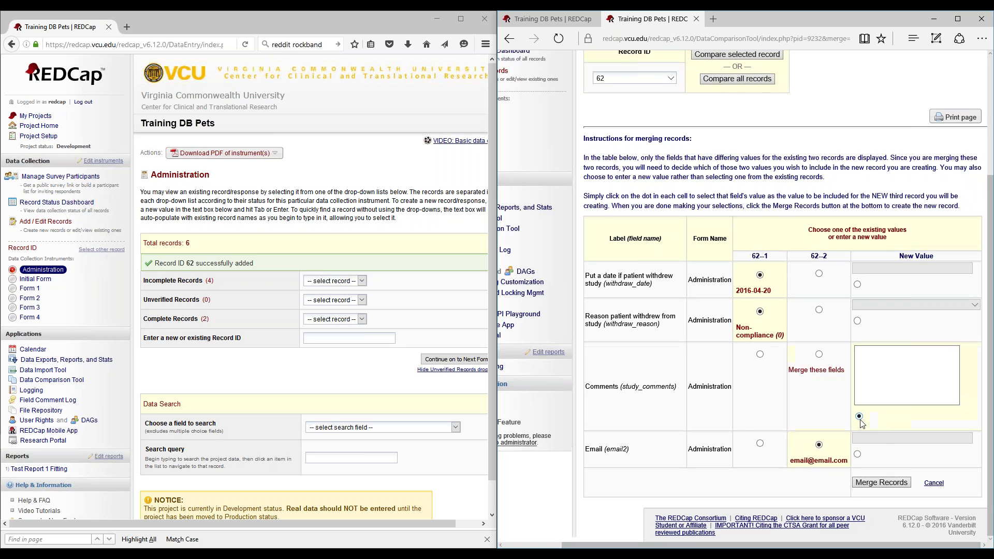
left_click(858, 454)
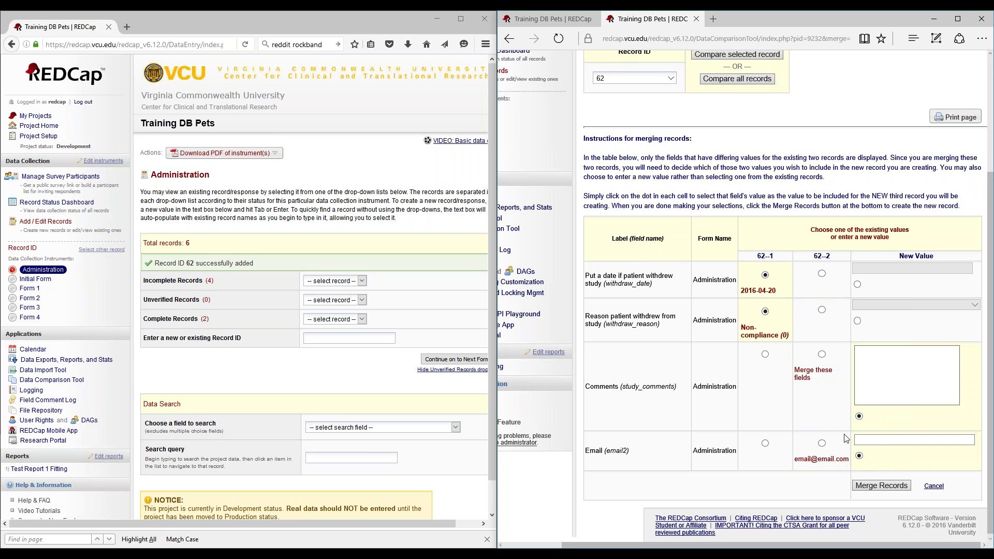
left_click(822, 355)
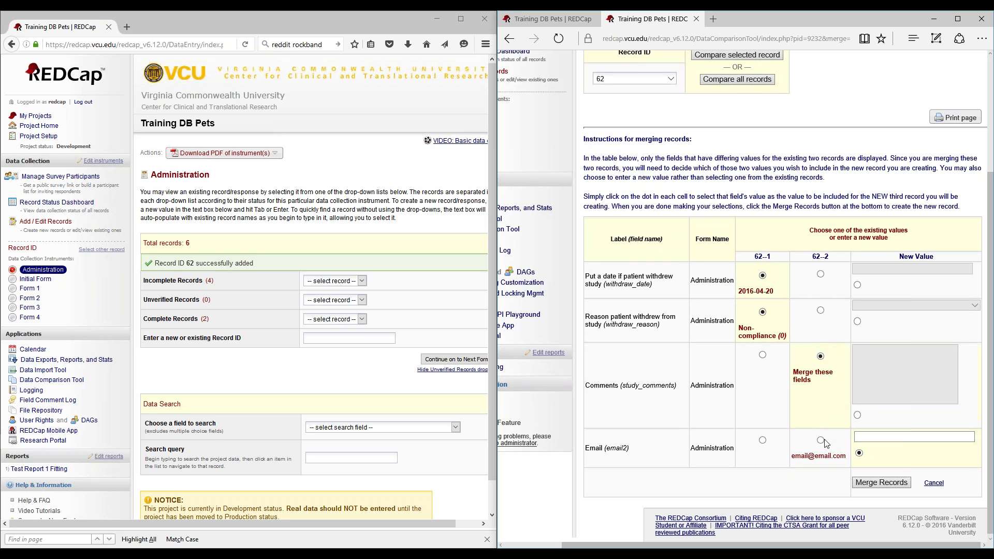
left_click(821, 441)
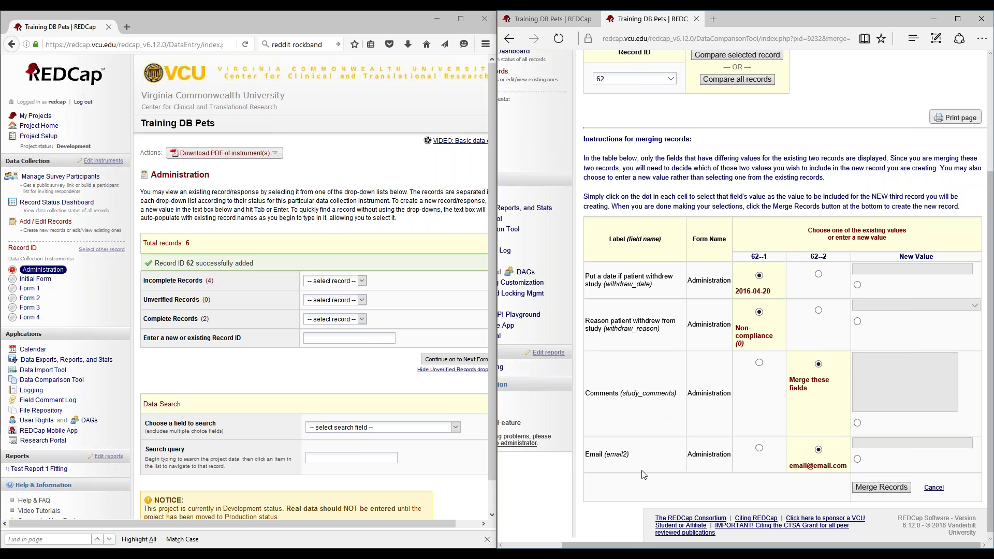
left_click(873, 489)
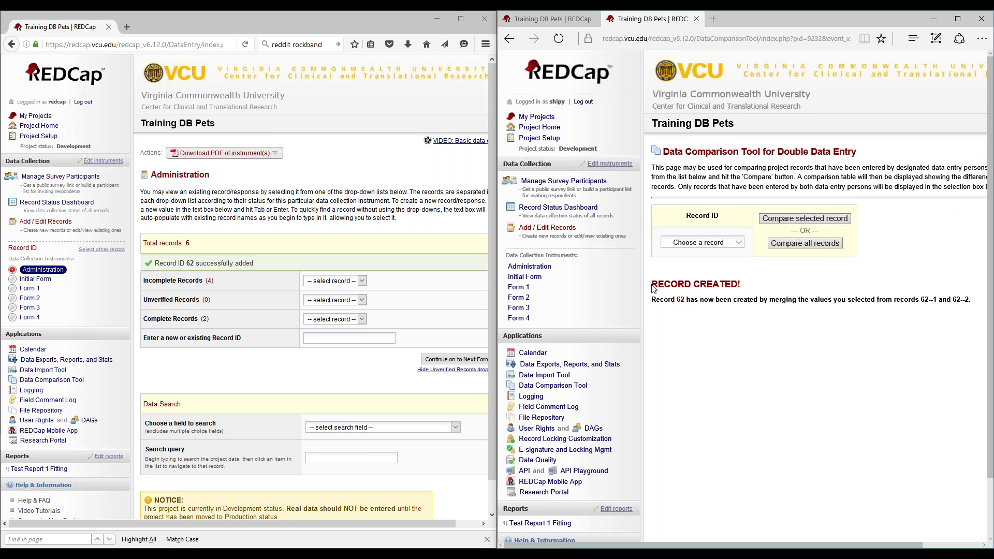
Open the Administration form of the merged record 62 from the Record Status Dashboard and review its field values and locking option.
left_click(569, 211)
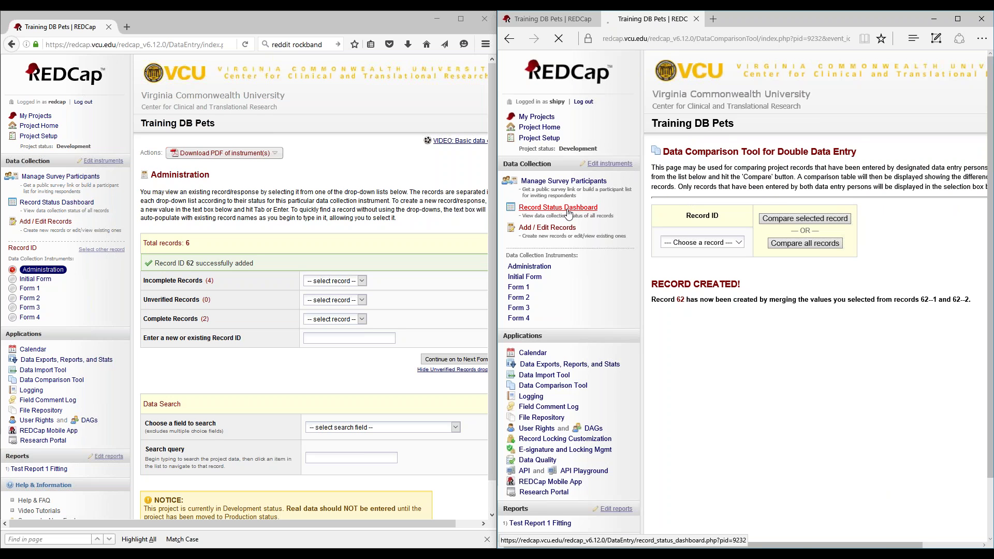
scroll(714, 419, "down", 15)
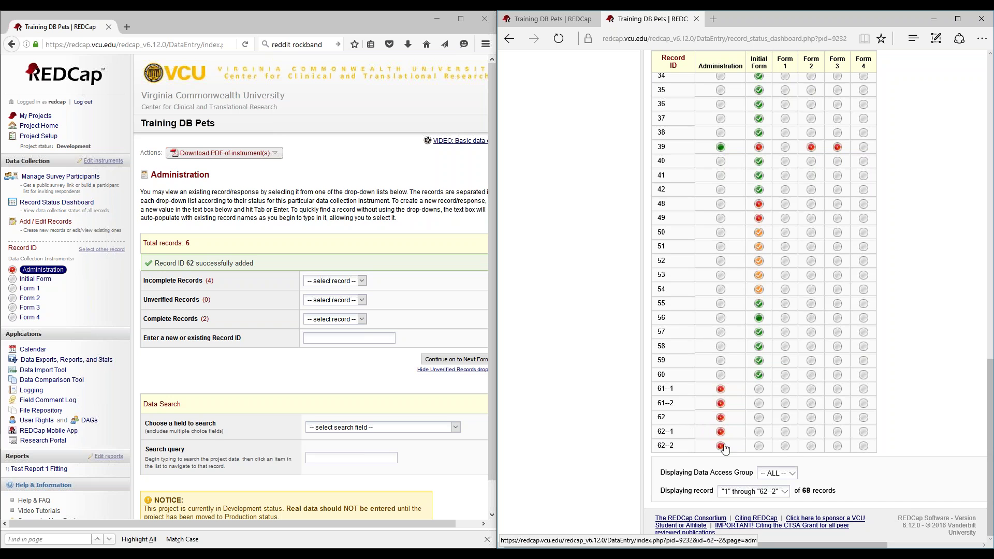
left_click(662, 418)
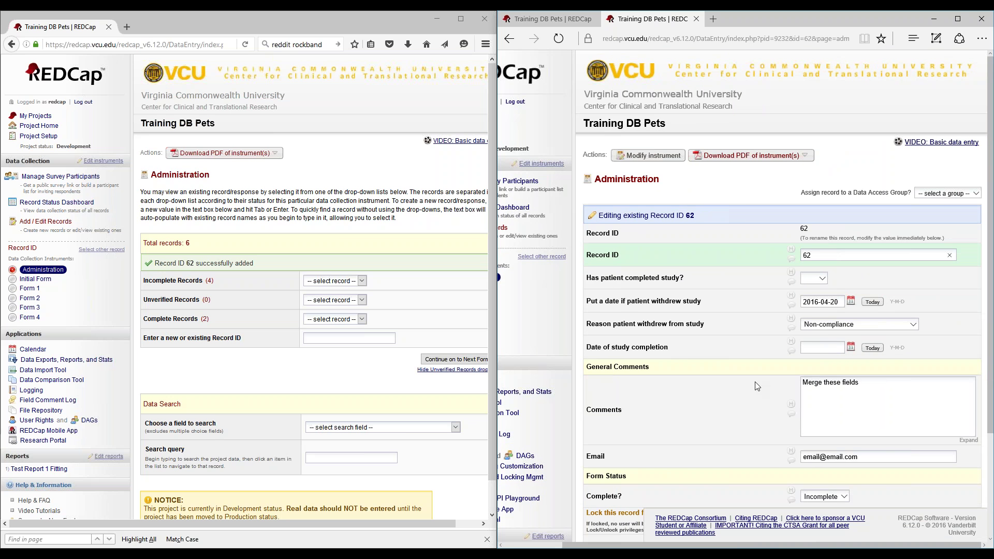
scroll(797, 383, "down", 3)
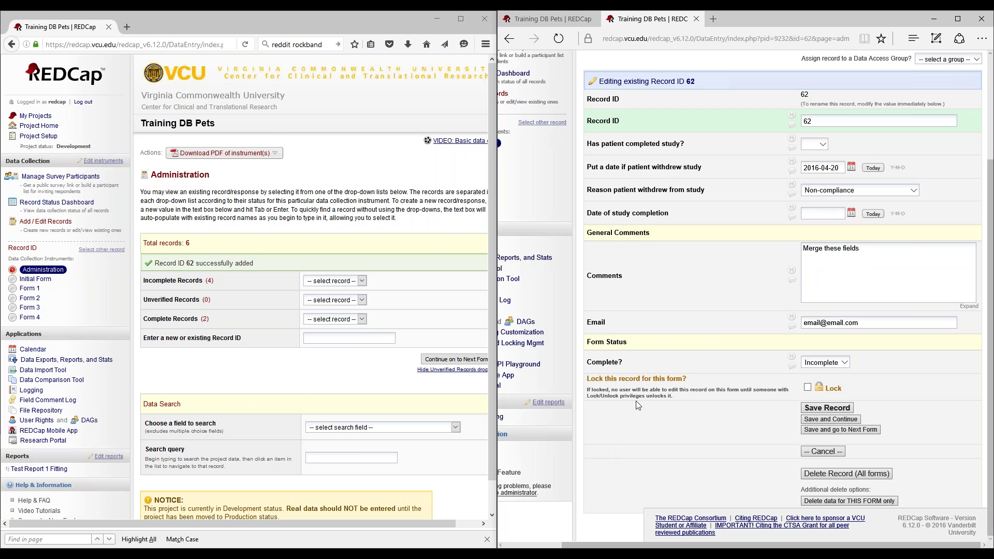
scroll(679, 418, "left", 3)
scroll(699, 443, "up", 1)
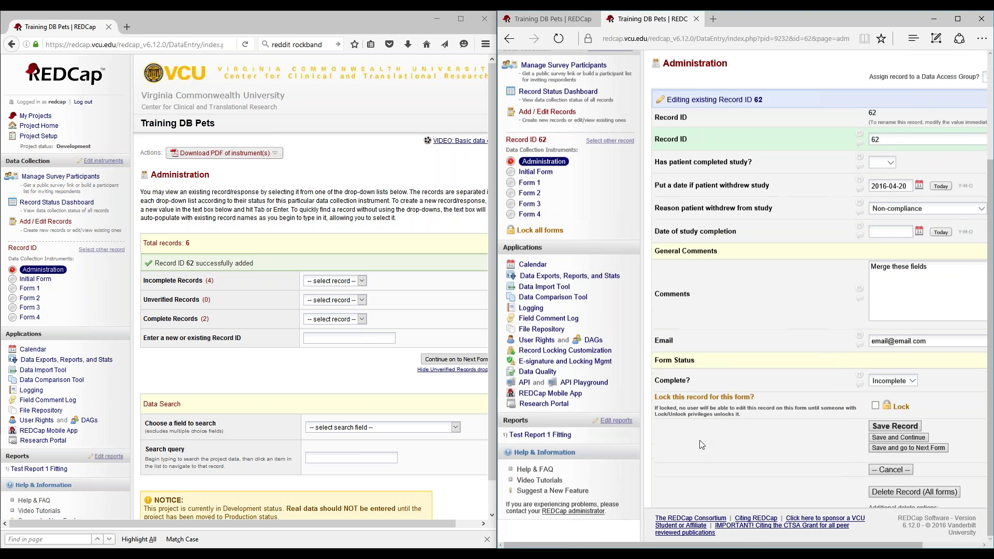
scroll(702, 444, "up", 2)
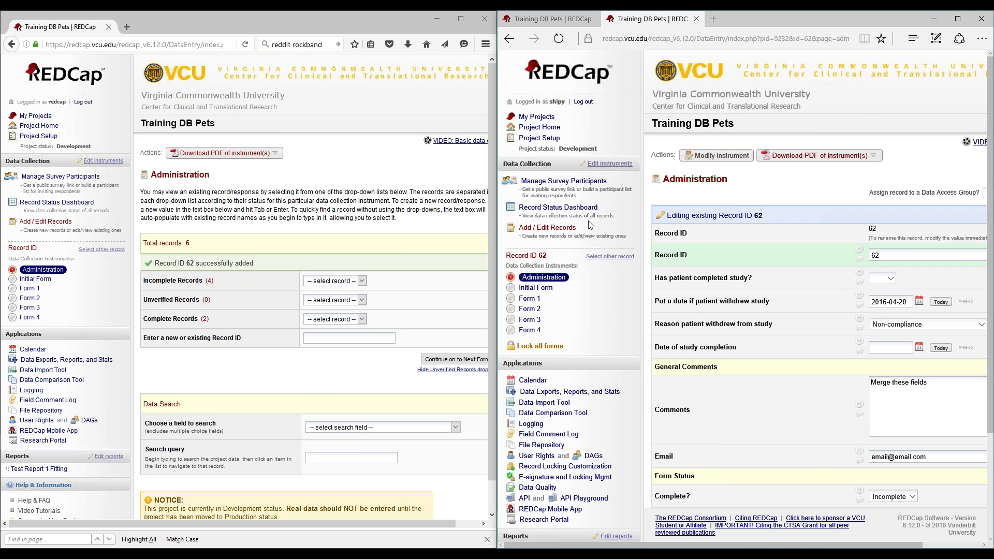
Reopen record 62's Administration form from the Record Status Dashboard, set its form status to Complete and save the record.
left_click(559, 207)
scroll(667, 357, "down", 5)
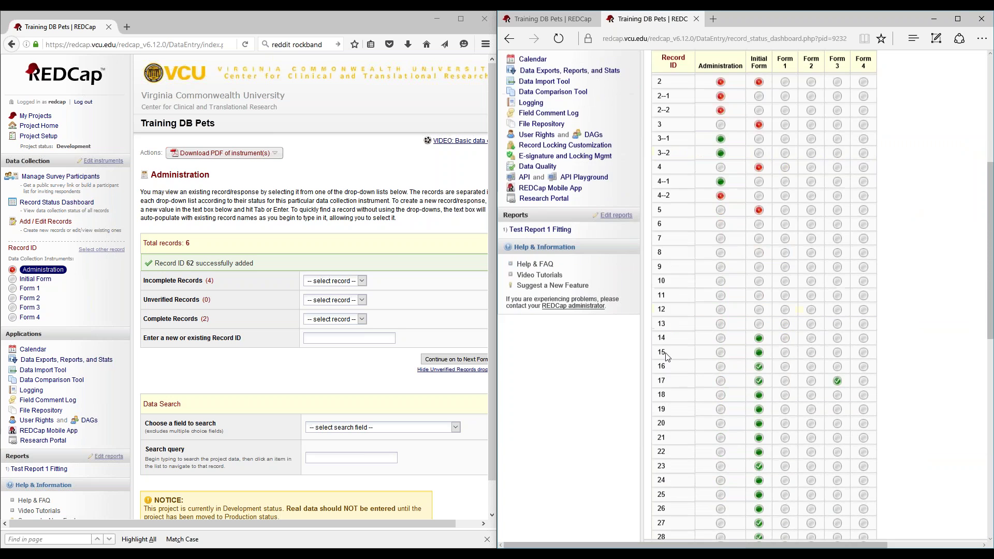
scroll(667, 356, "down", 10)
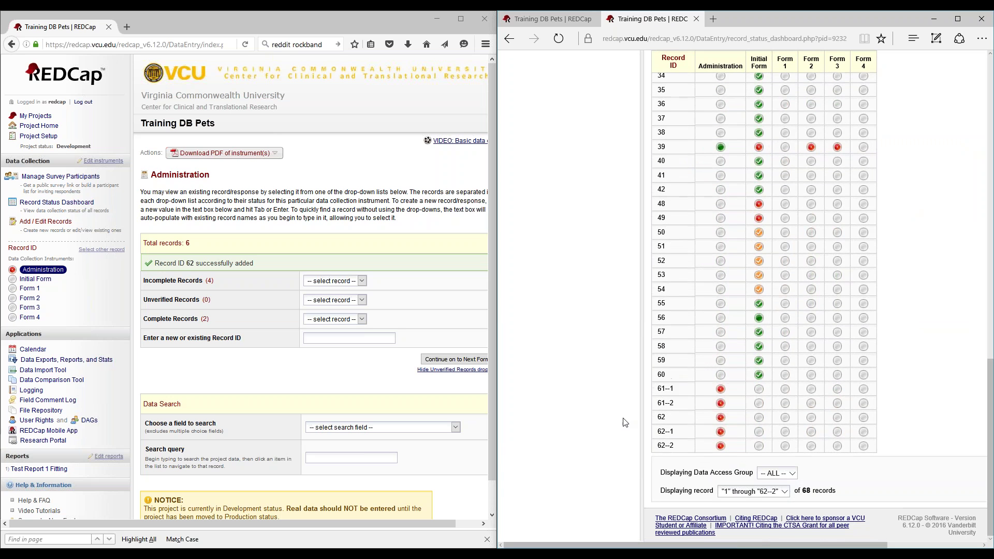
left_click(719, 425)
scroll(852, 378, "down", 3)
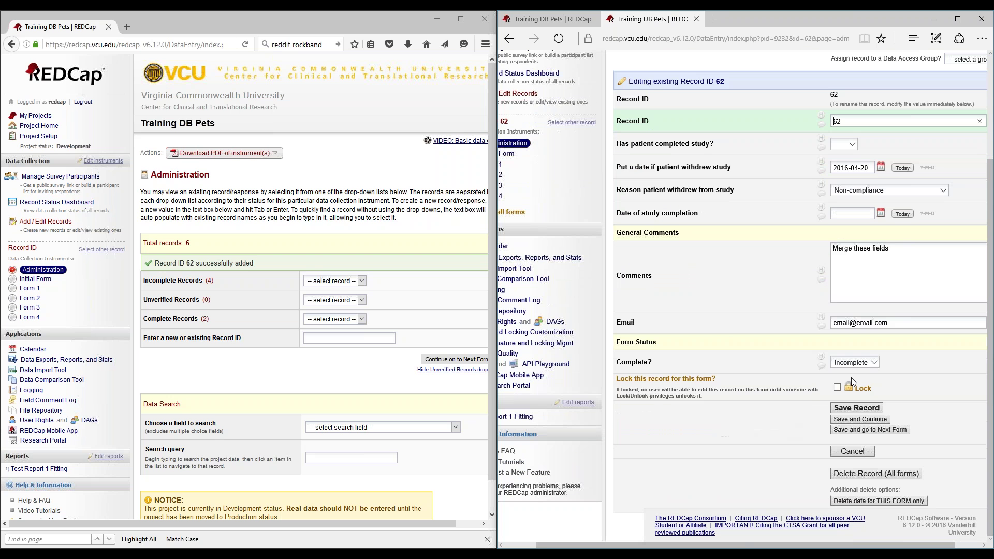
left_click(865, 363)
left_click(865, 377)
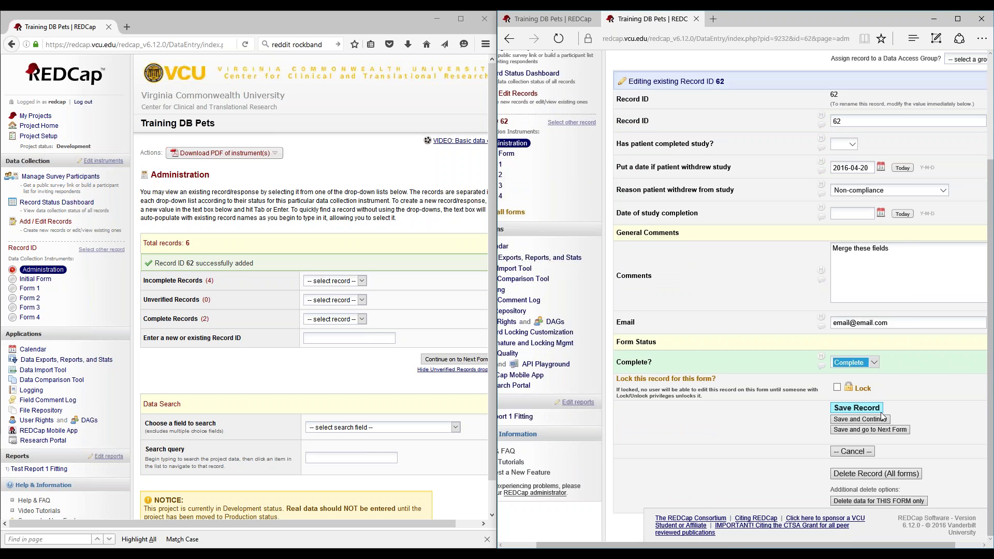
left_click(870, 412)
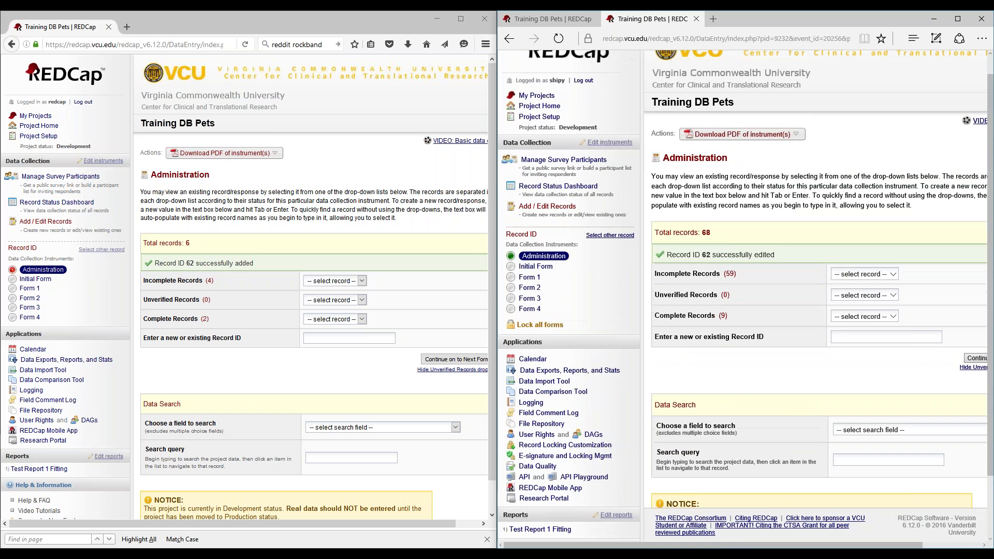
Examine the Record Status Dashboard for the status of merged record 62 and its two source entries.
left_click(558, 186)
scroll(641, 348, "down", 15)
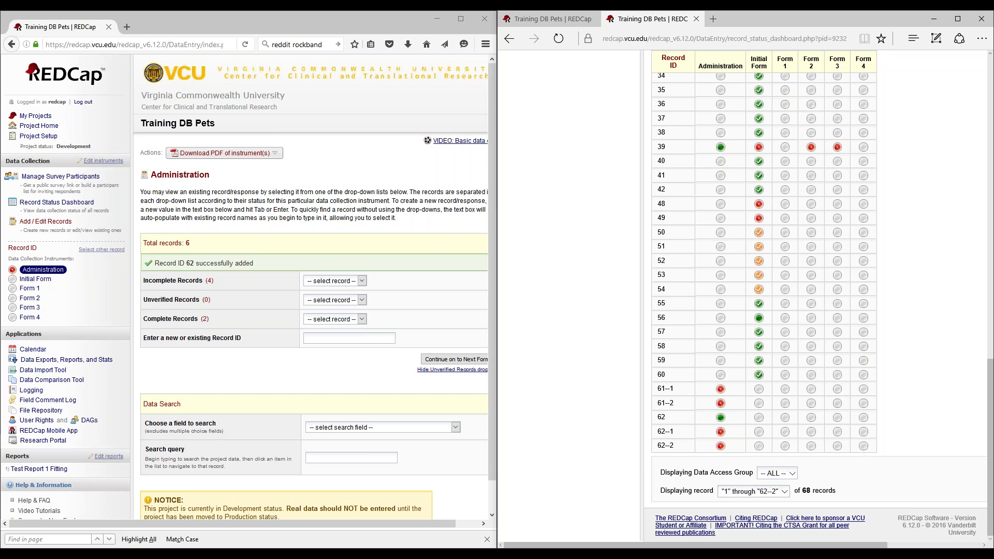
scroll(921, 433, "up", 4)
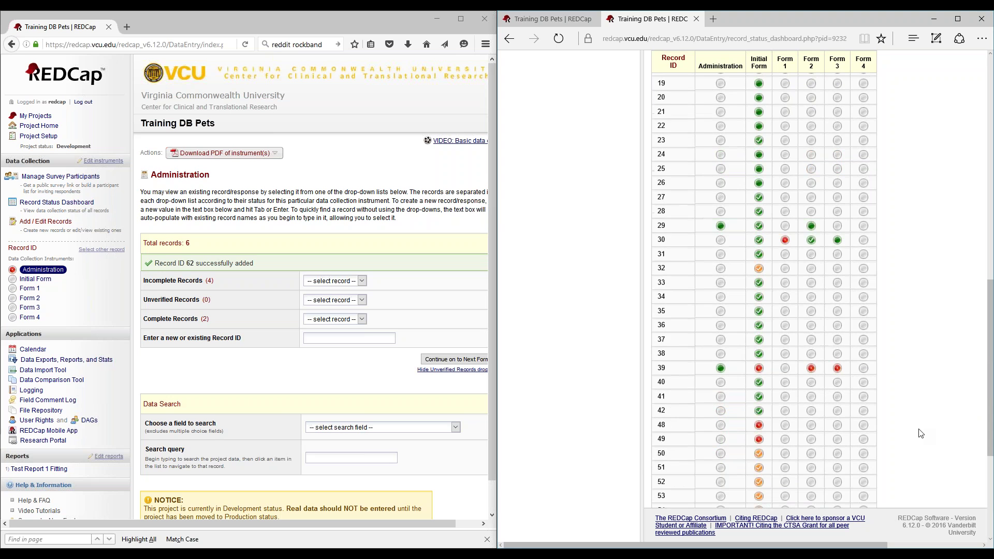
scroll(921, 433, "up", 3)
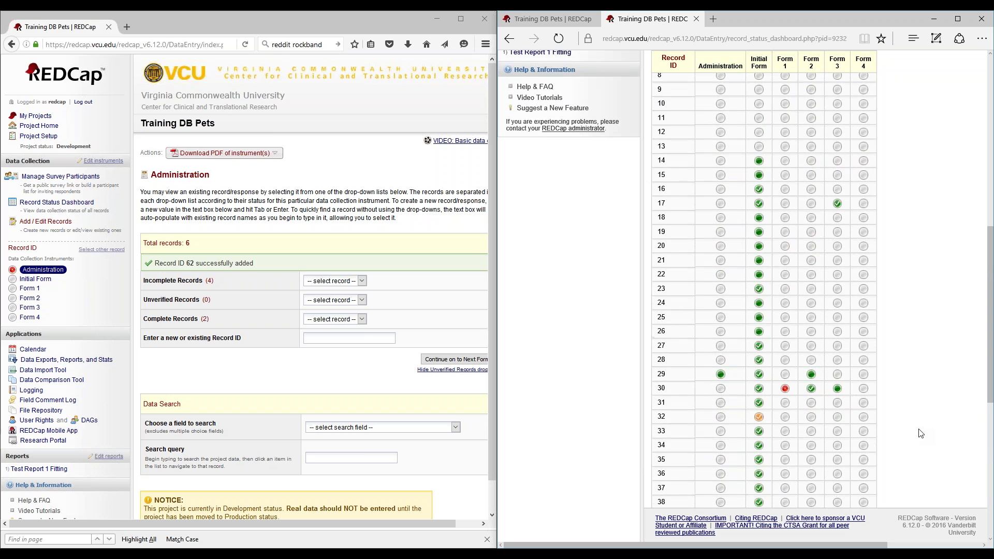
scroll(921, 433, "down", 7)
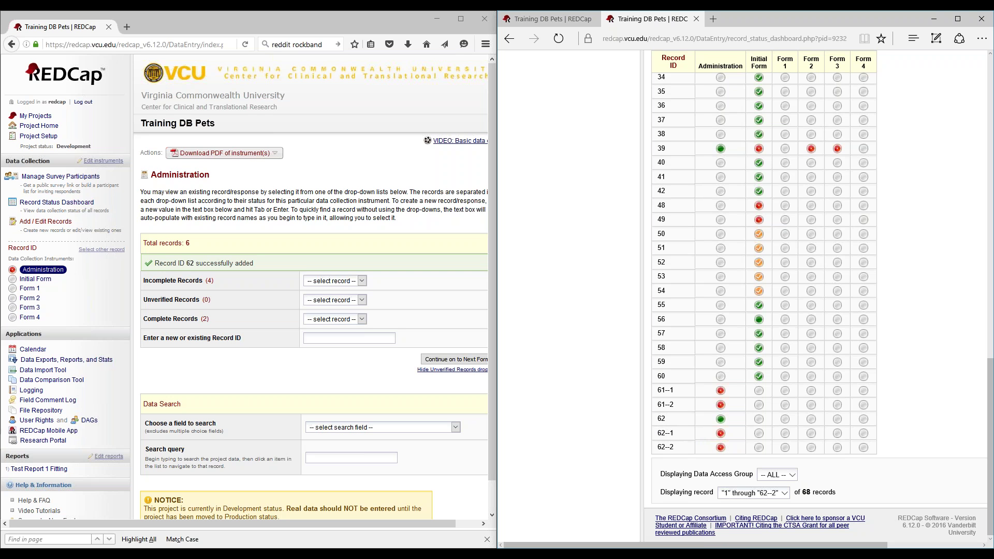
Review the Double Data Entry privilege of the redcap user in User Rights and close the user's settings without saving.
scroll(618, 409, "up", 10)
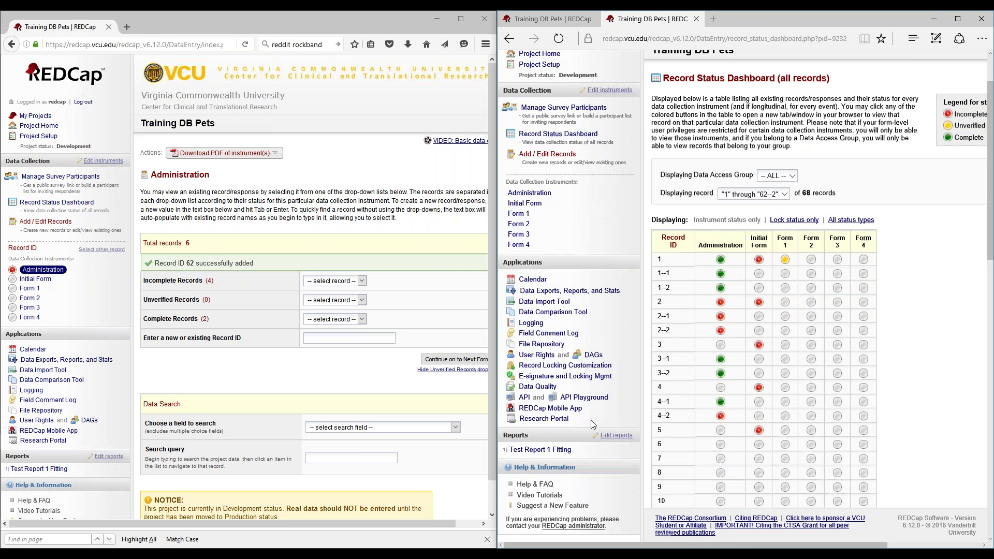
left_click(537, 355)
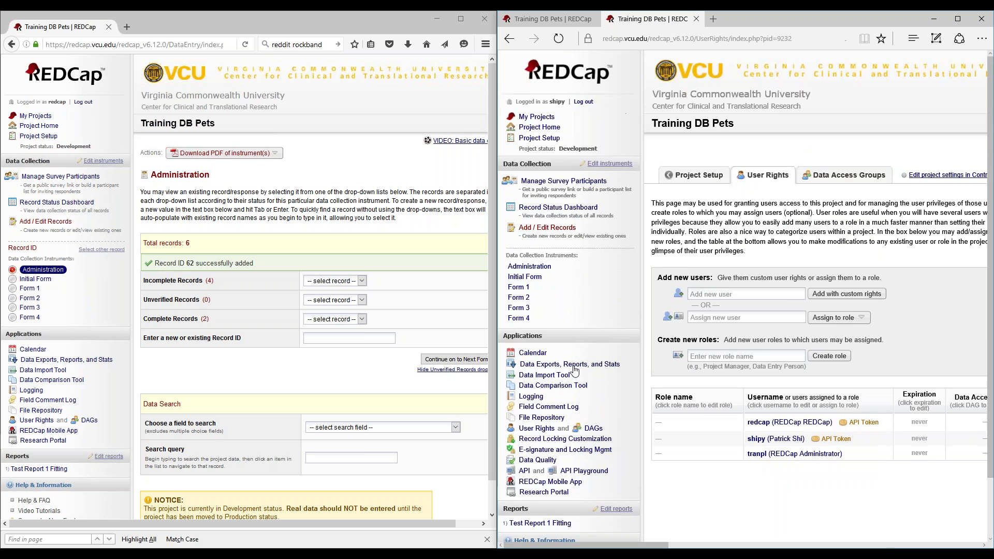
left_click(758, 422)
left_click(881, 413)
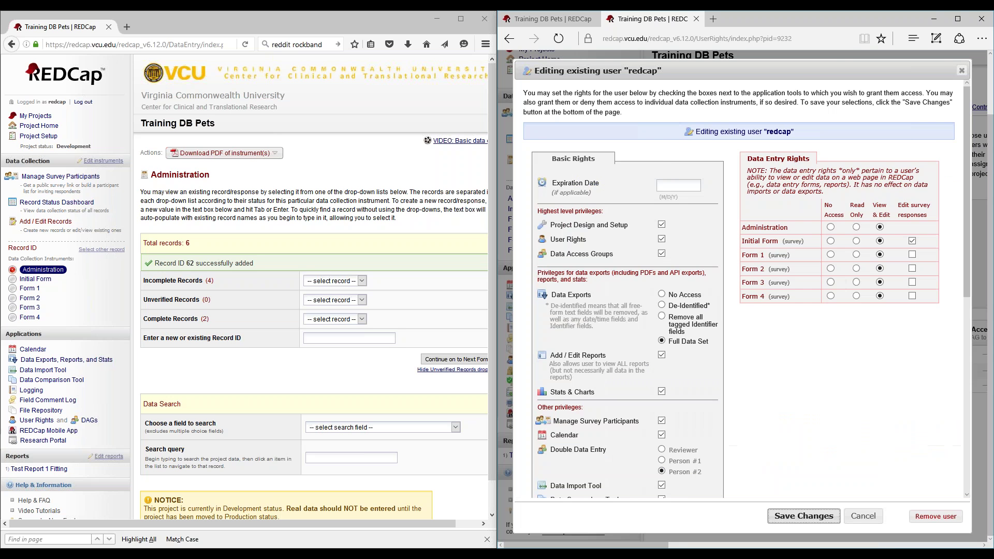
scroll(662, 160, "down", 6)
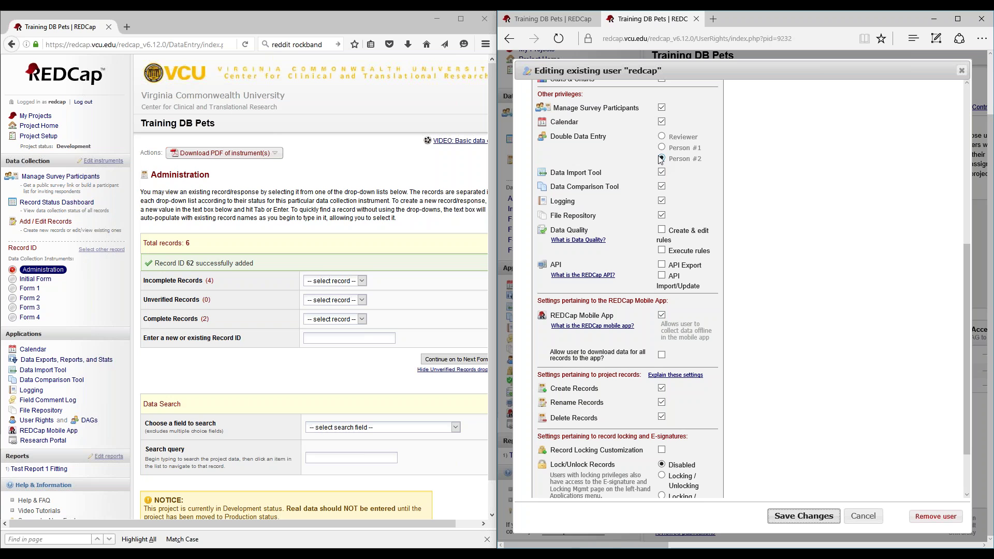
left_click(662, 158)
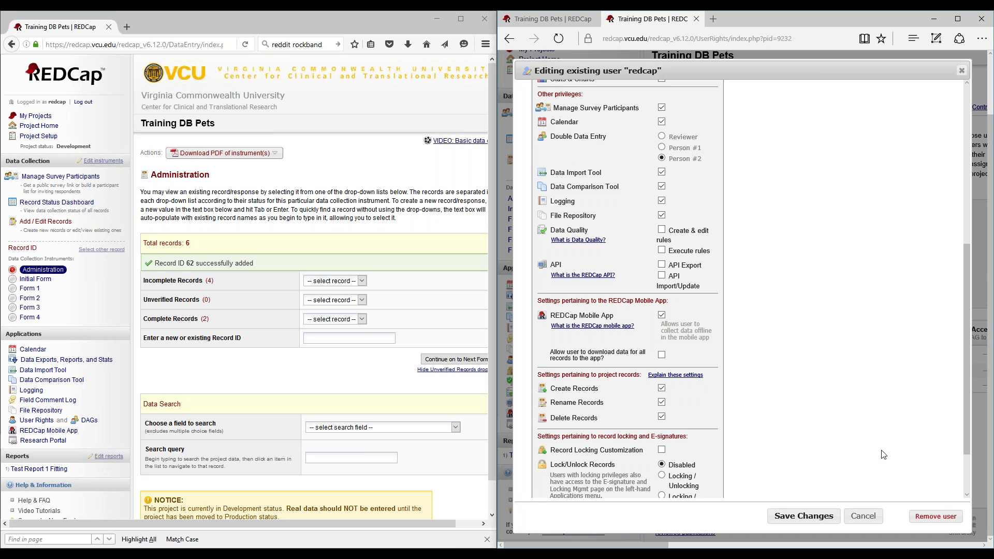
left_click(863, 516)
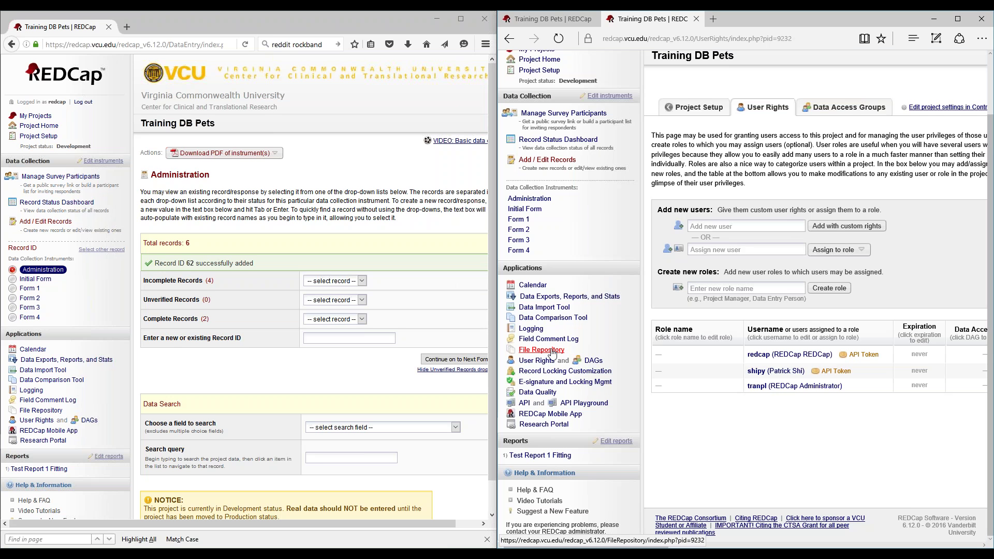
Check the record list of the Data Comparison Tool and look through the entries on the Record Status Dashboard.
left_click(553, 318)
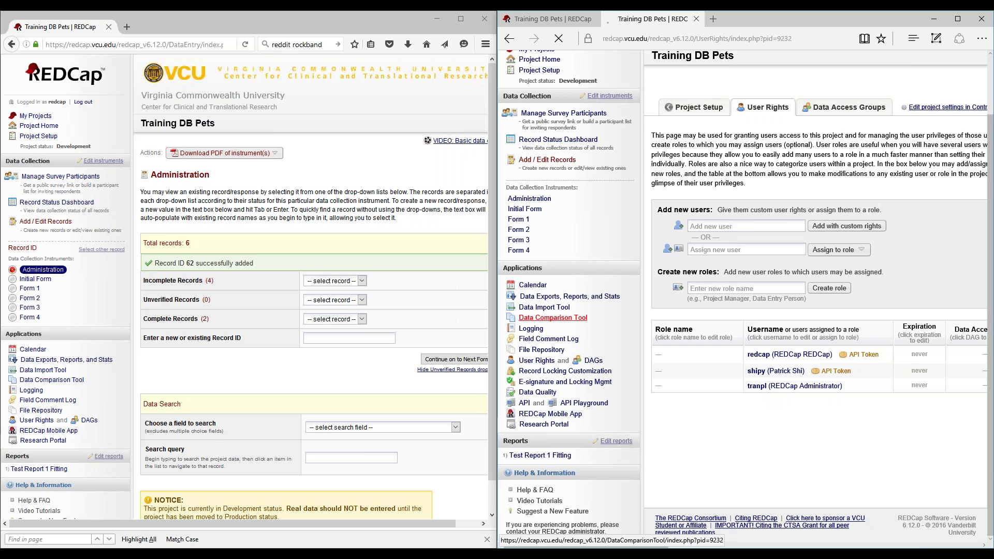
left_click(700, 235)
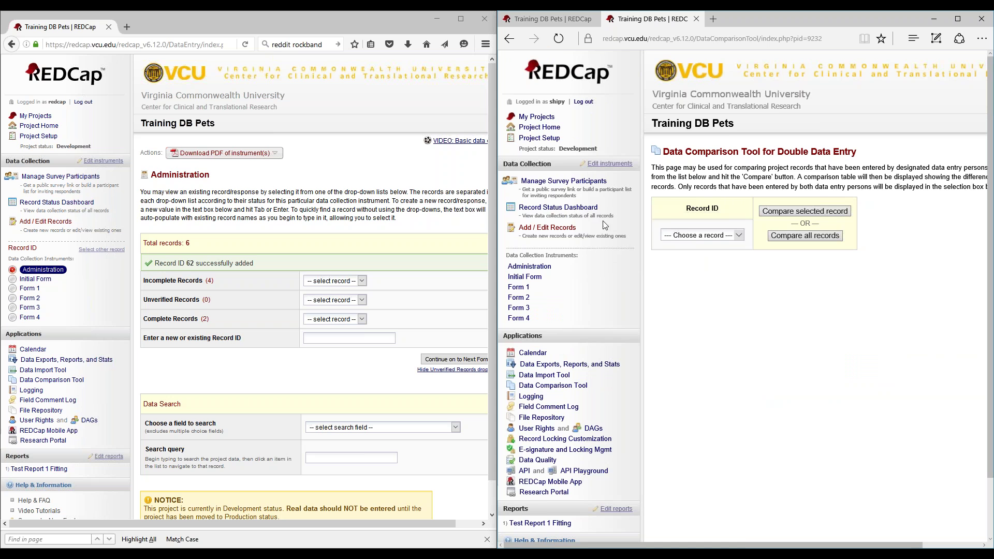
left_click(569, 209)
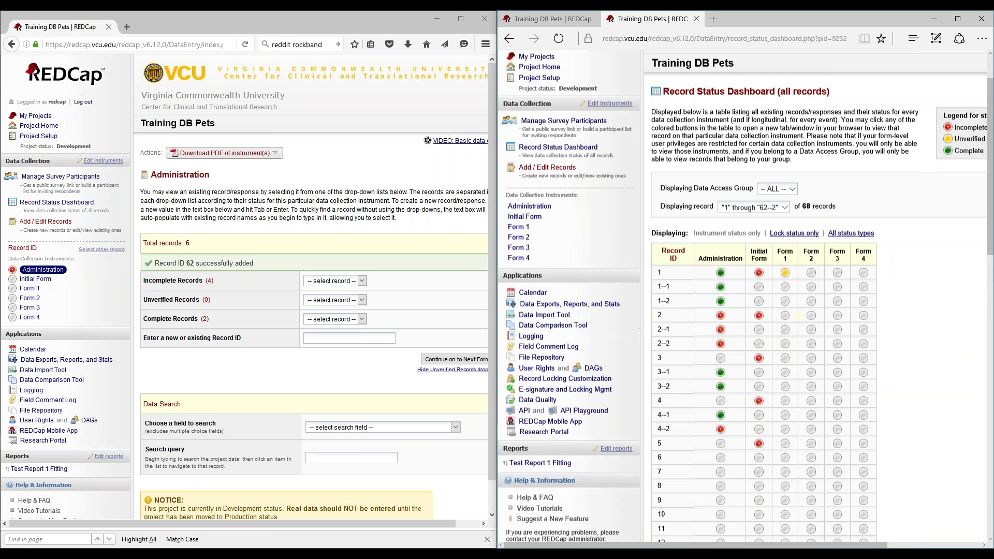
scroll(575, 218, "down", 4)
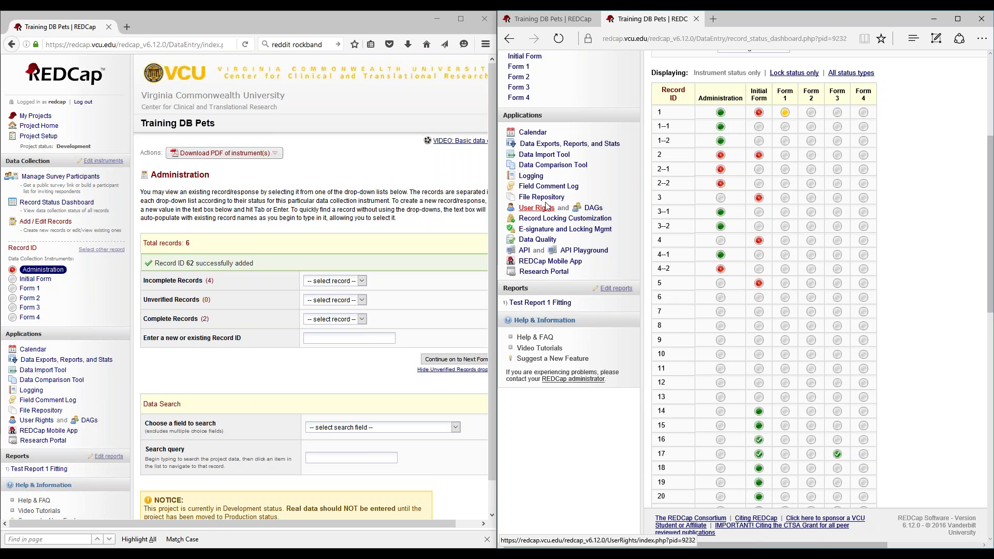
Reopen the reviewer's Data Comparison Tool, open Add / Edit Records in the data entry person's window, and check the comparison tool's record list.
left_click(553, 164)
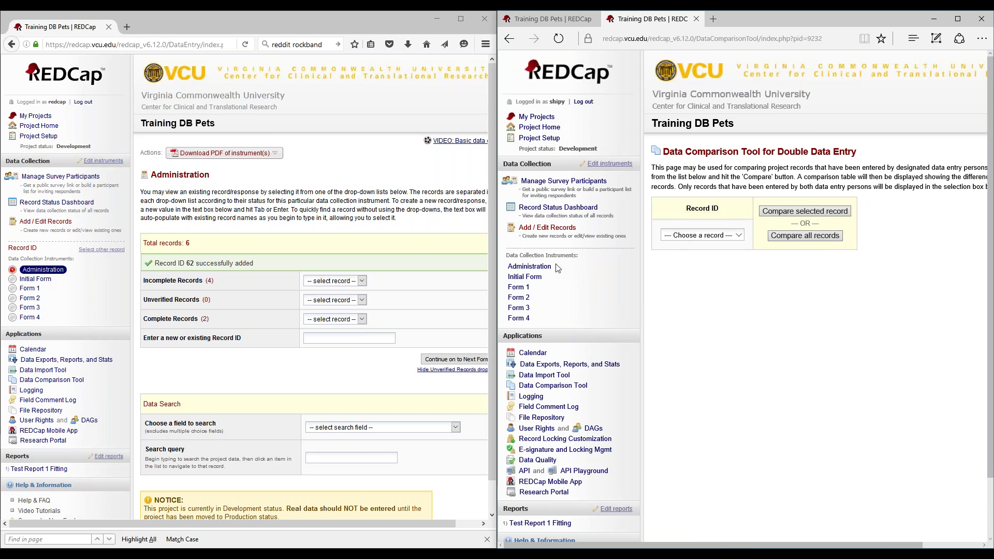
left_click(46, 221)
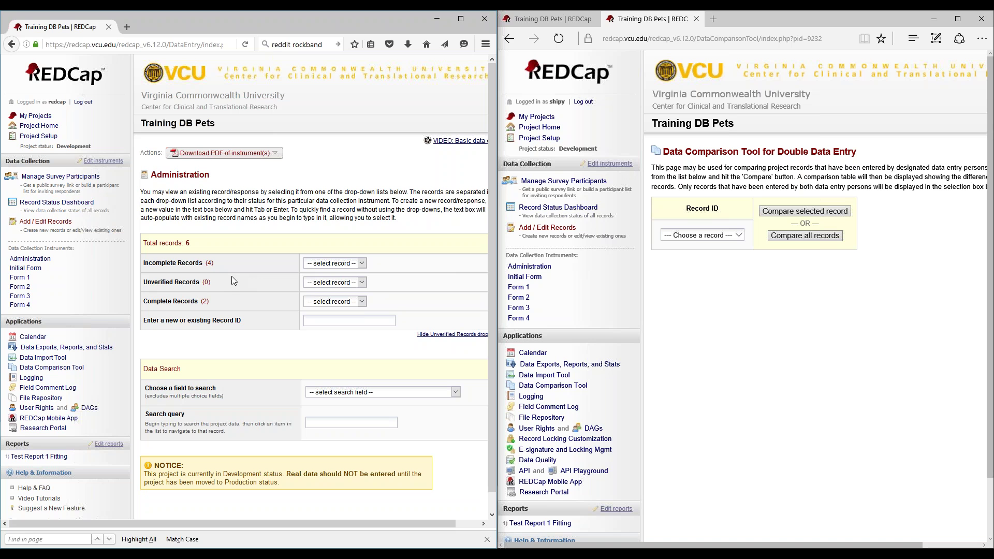
left_click(695, 243)
left_click(695, 247)
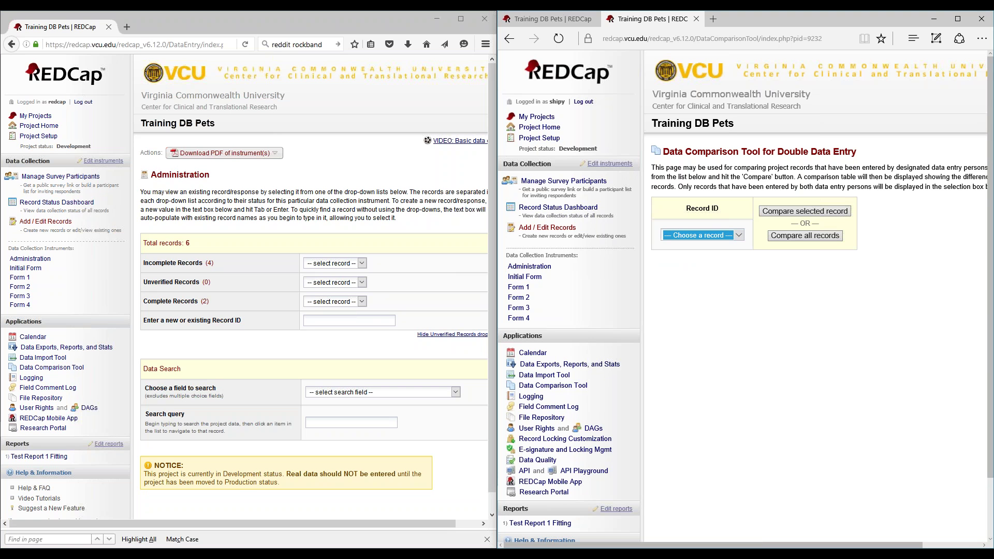
Create record 5 in the data entry person's window with study completion Yes and withdrawal date 2016-04-20, and save it.
left_click(313, 320)
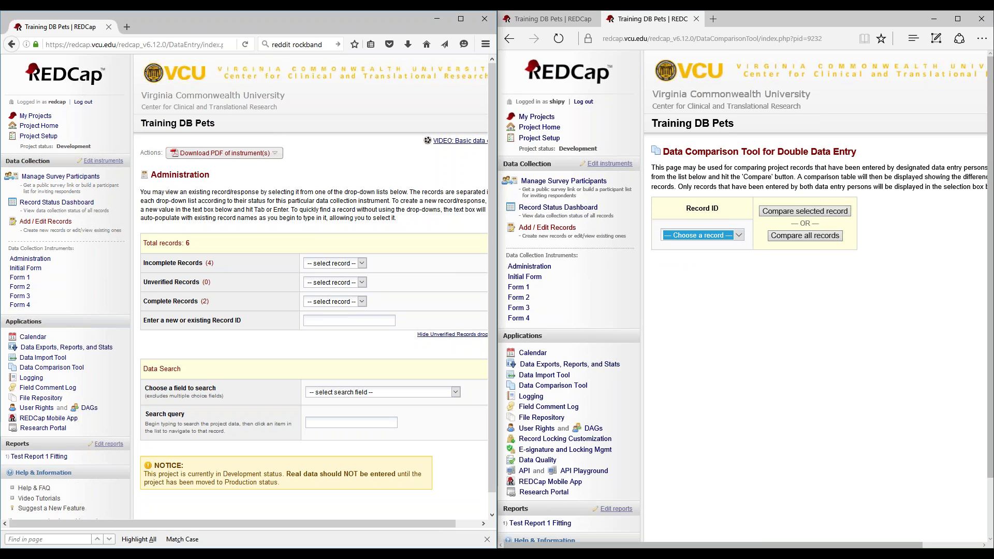
type("5")
key("Return")
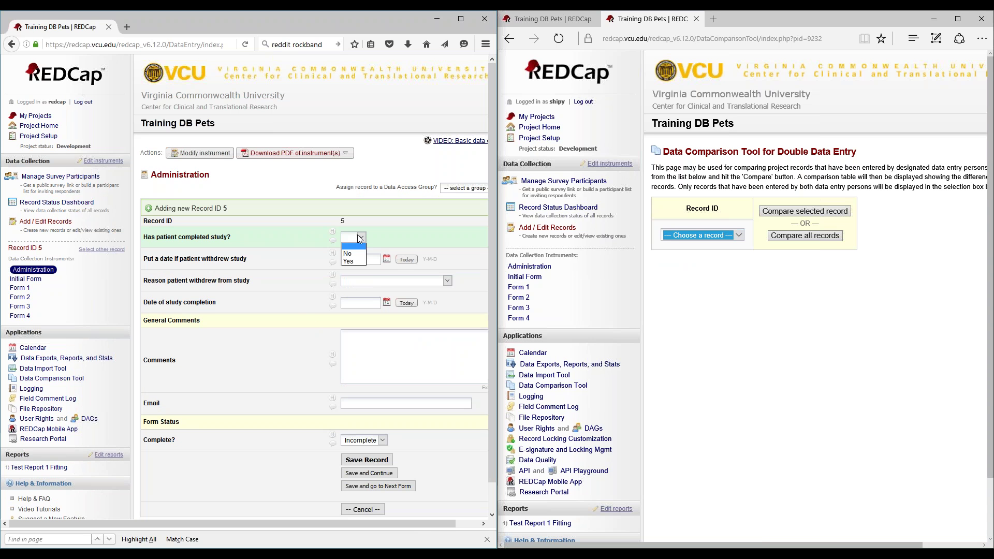
left_click(349, 262)
key("Tab")
left_click(406, 260)
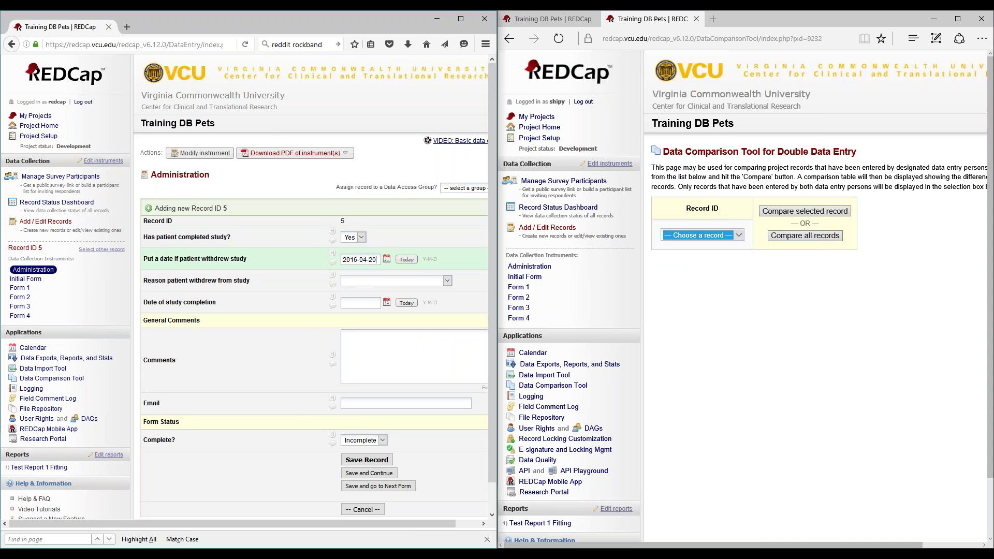
scroll(389, 427, "down", 1)
left_click(389, 430)
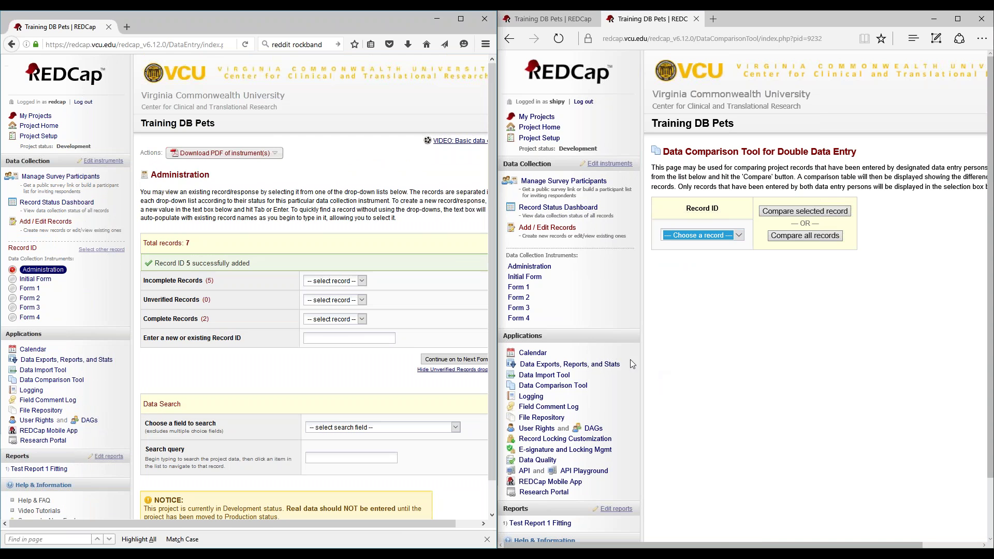
In the reviewer's window, set the redcap user's Double Data Entry privilege to Person #1 and save the changes.
left_click(536, 428)
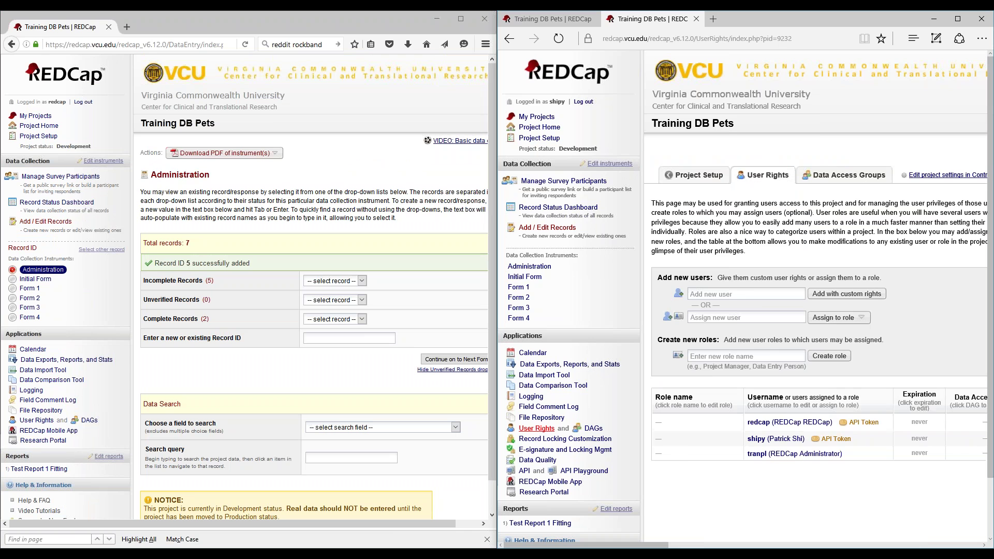
left_click(772, 422)
left_click(859, 417)
scroll(672, 392, "down", 1)
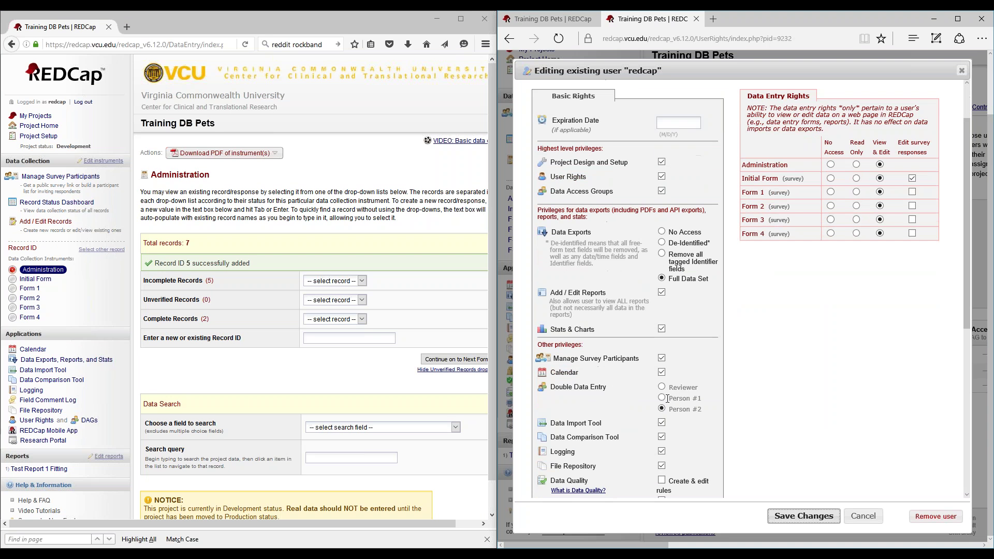
left_click(662, 398)
left_click(829, 516)
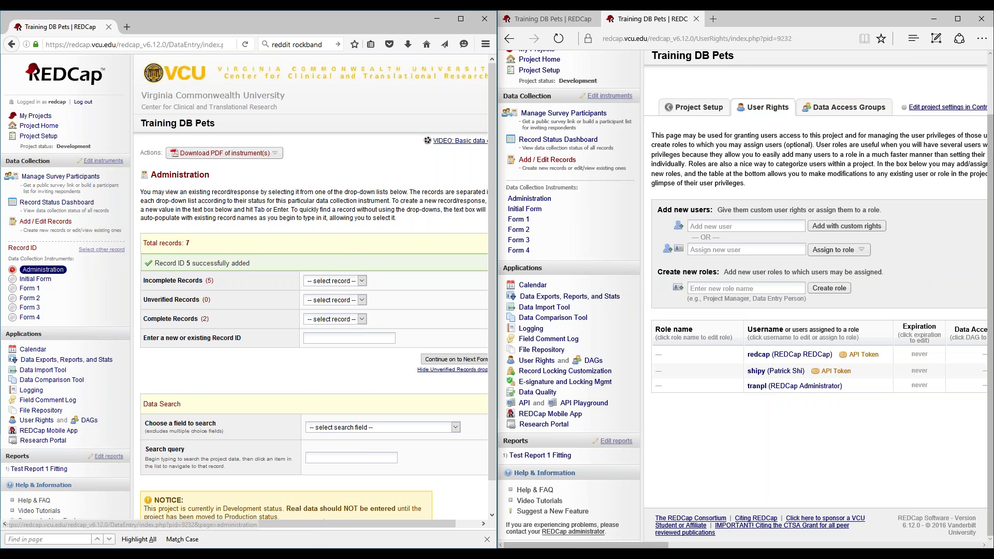
Create record 5 again in the data entry person's window with the comment "Please merge" and save it.
left_click(50, 222)
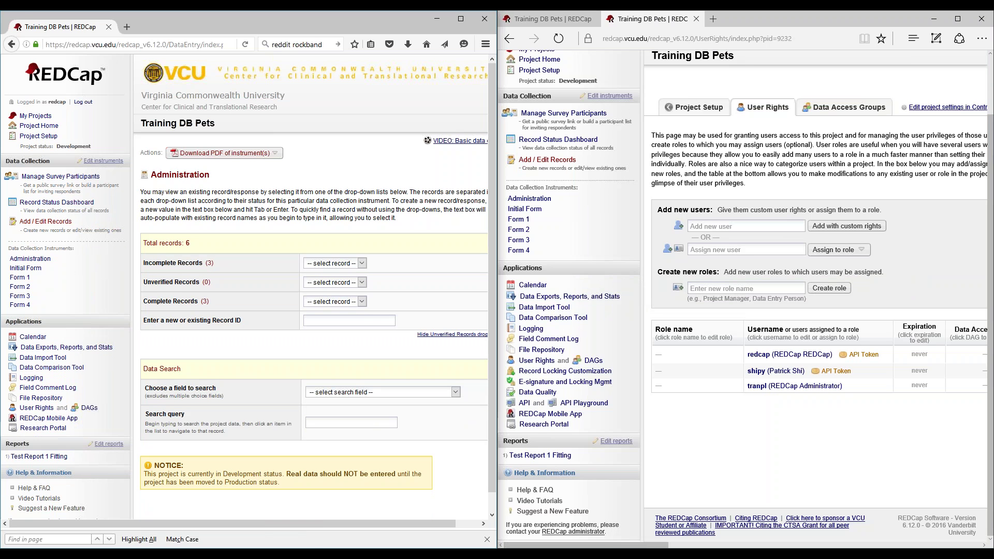
key("Return")
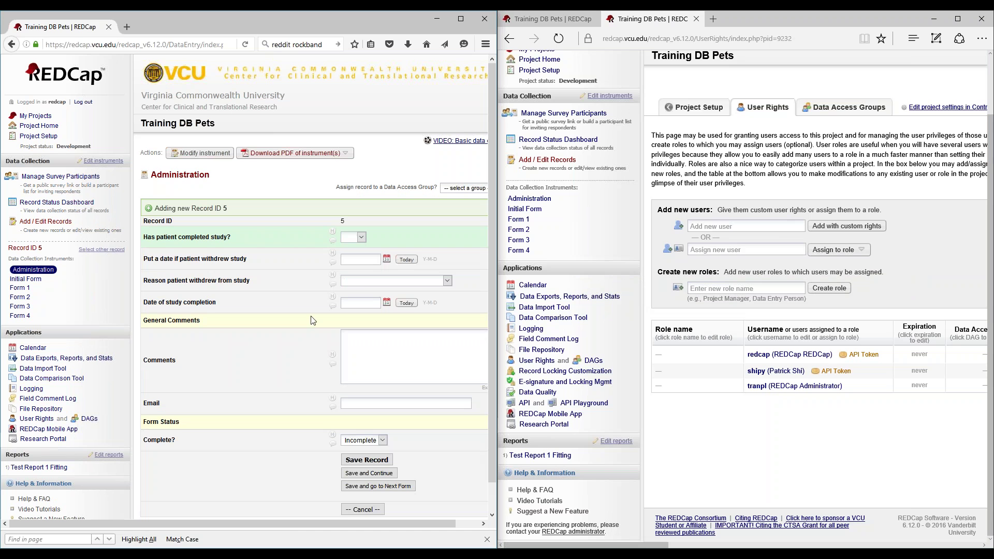
left_click(359, 332)
type("Please mertge")
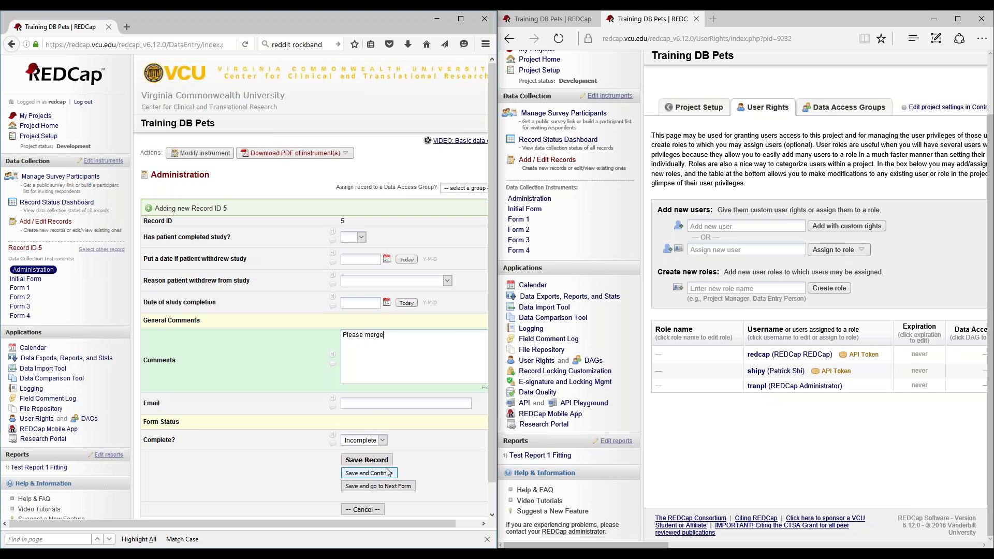
left_click(367, 459)
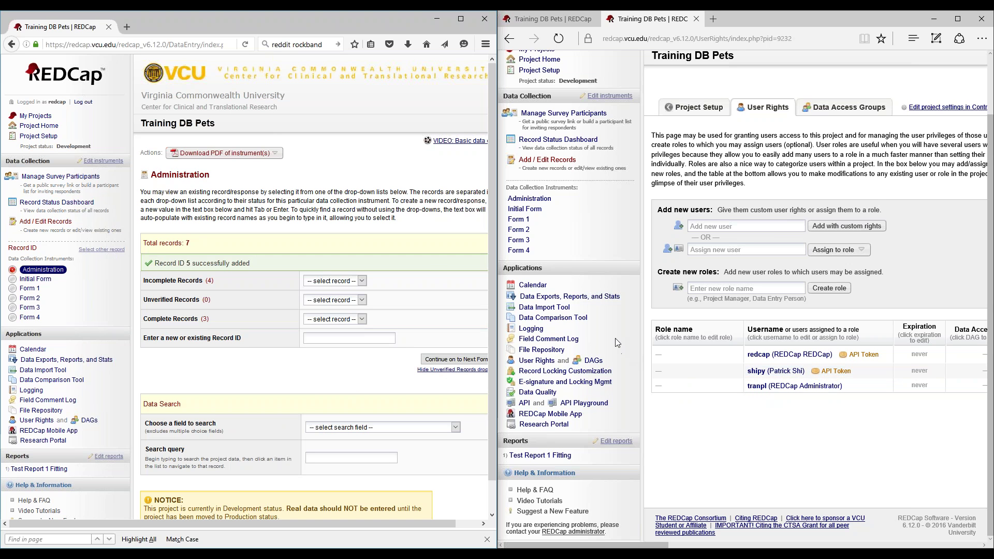
Compare the two entries of record 5 in the reviewer's Data Comparison Tool and check the merge note and record list.
left_click(568, 319)
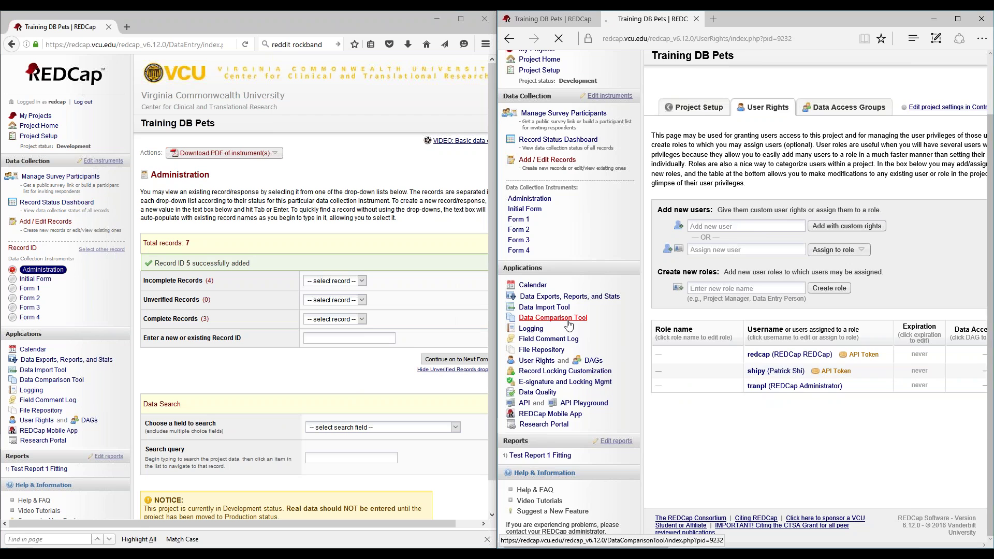
left_click(716, 237)
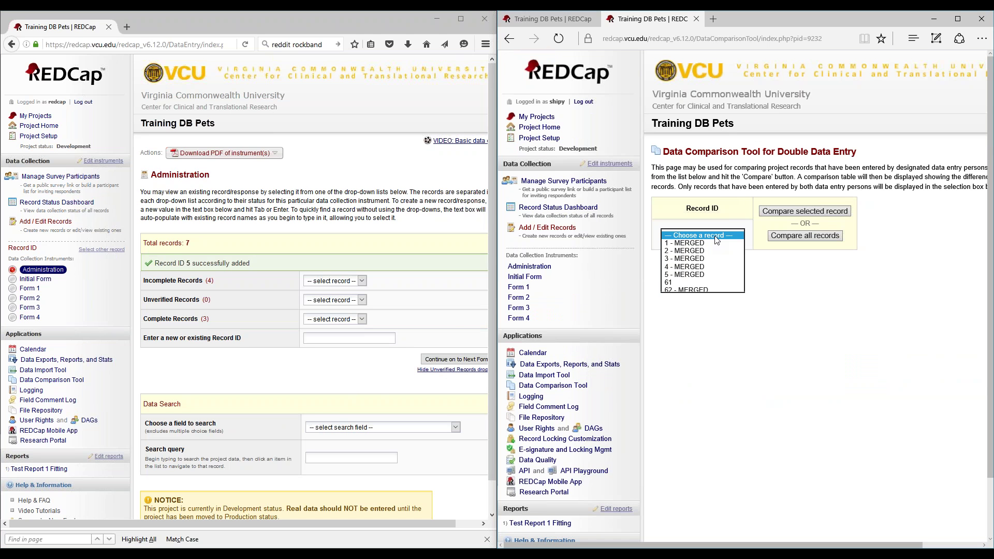
left_click(699, 280)
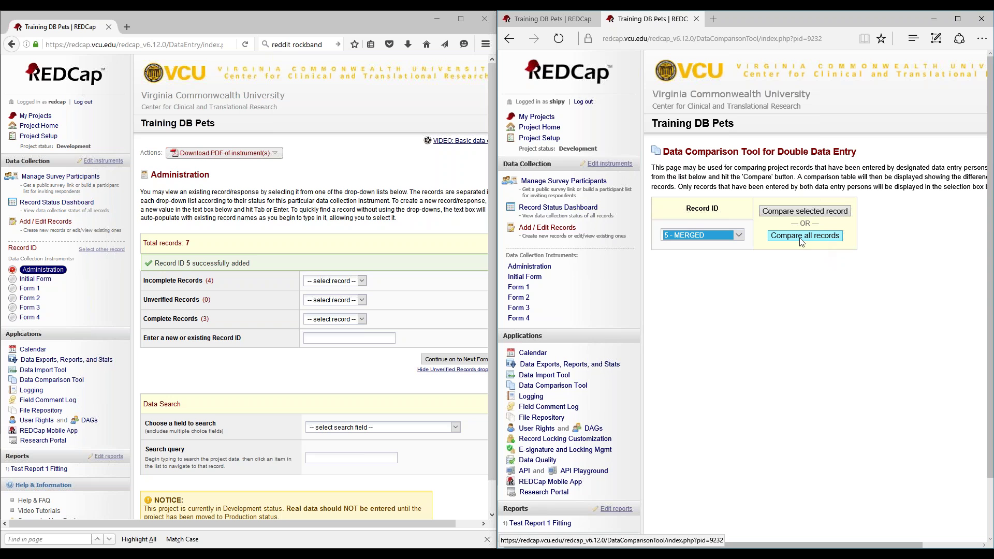
left_click(814, 212)
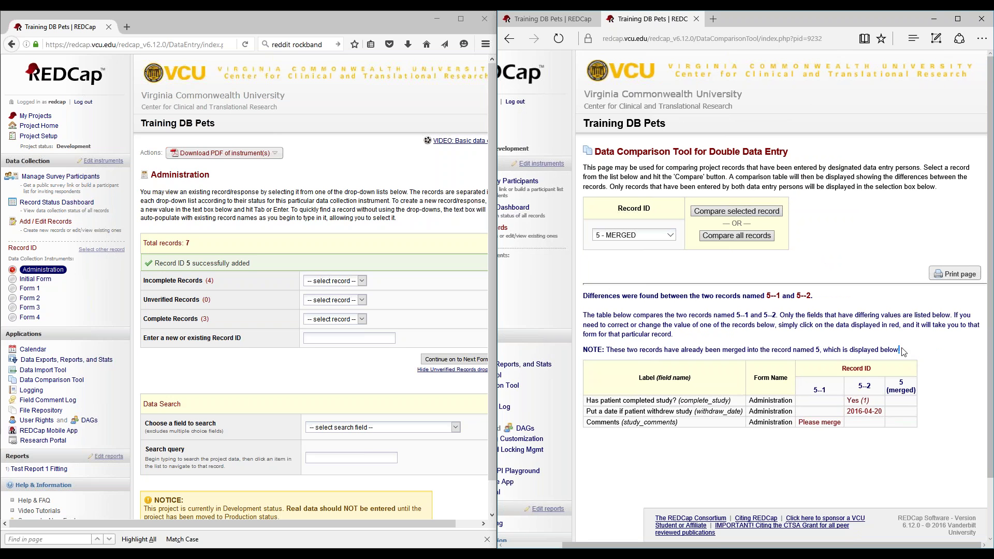
left_click_drag(903, 351, 850, 352)
left_click(915, 352)
left_click(618, 238)
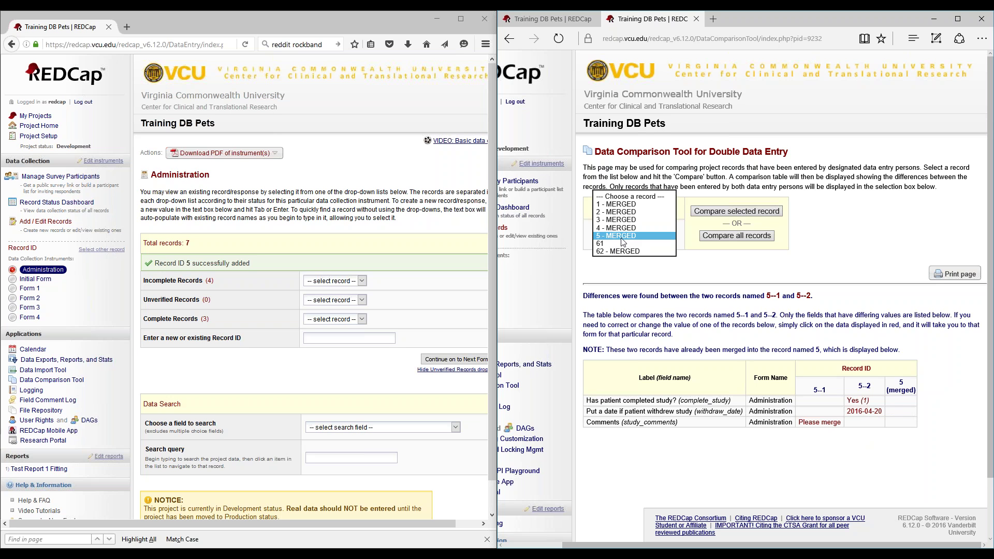
left_click(627, 237)
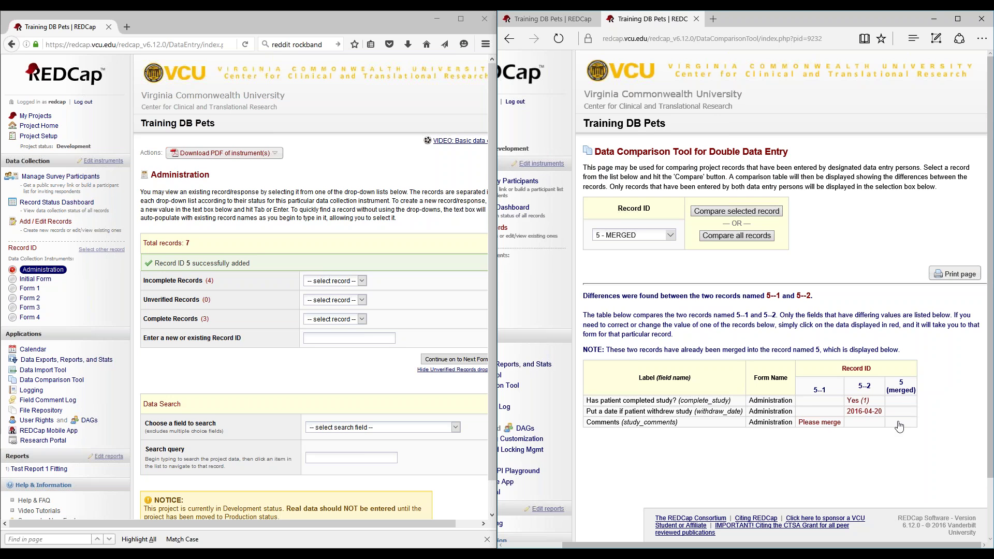
Open merged record 5's Administration form from the comparison table's Comments row and review its fields and lock option.
left_click(899, 425)
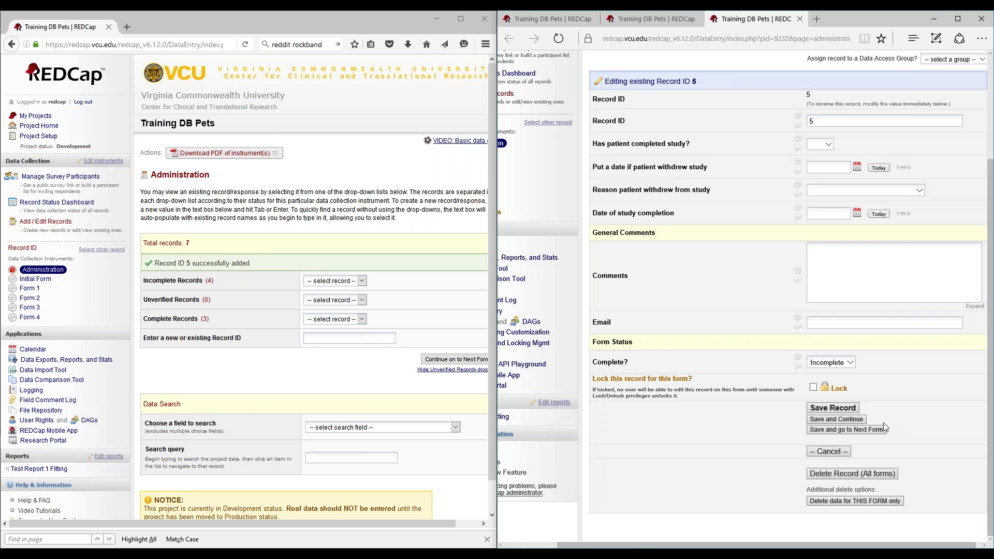
scroll(806, 221, "up", 2)
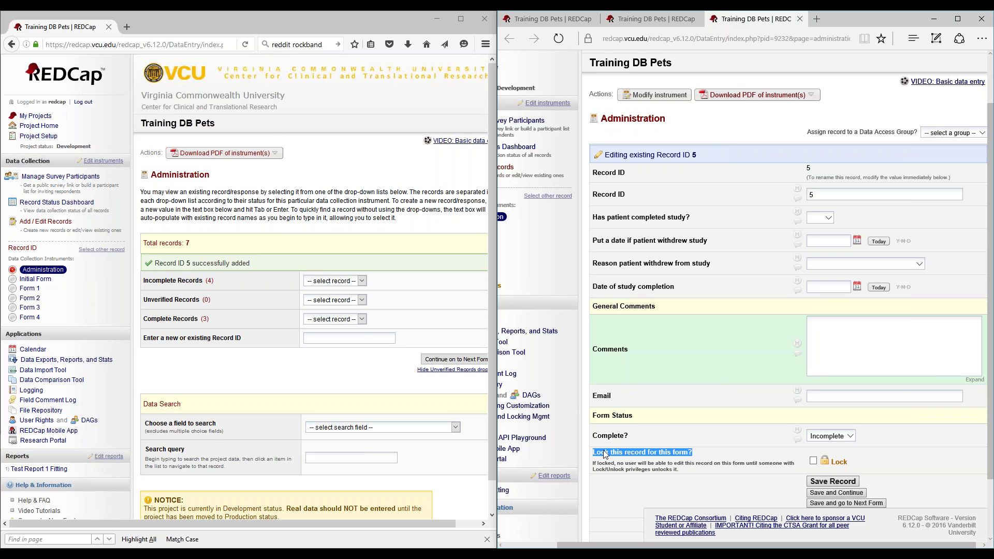
scroll(628, 463, "down", 2)
scroll(595, 394, "left", 2)
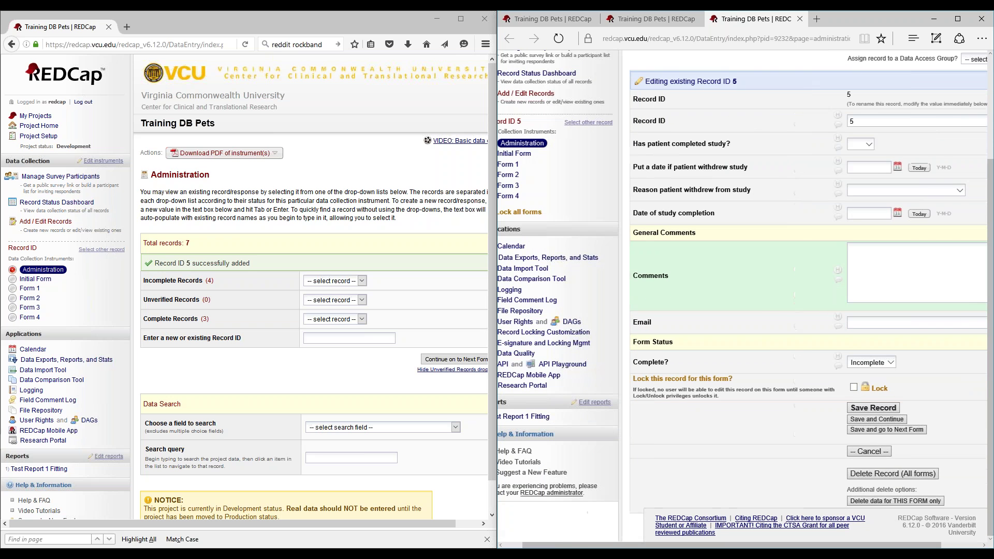
Grant the reviewer's user account Record Locking Customization and Locking / Unlocking privileges in User Rights and save the changes.
left_click(536, 322)
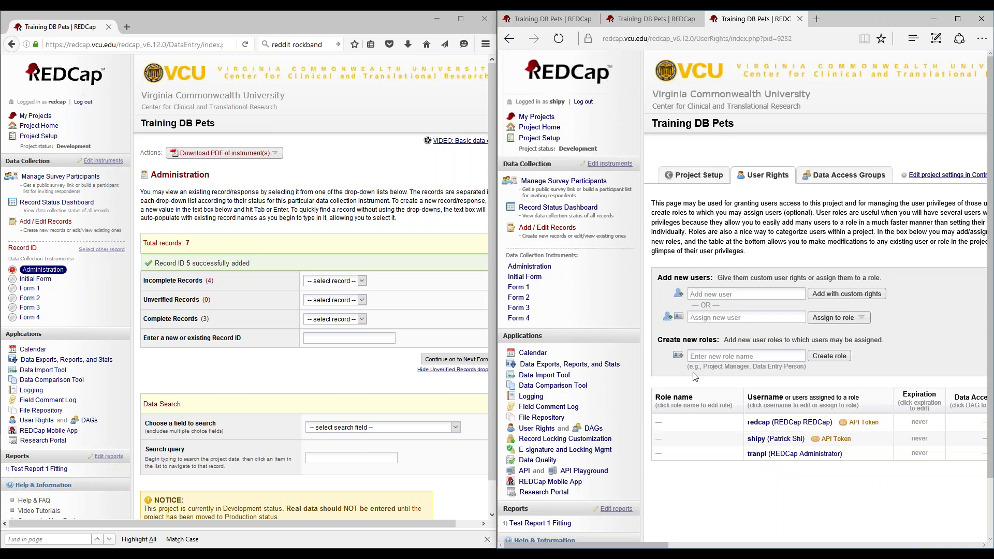
scroll(696, 376, "down", 2)
left_click(781, 374)
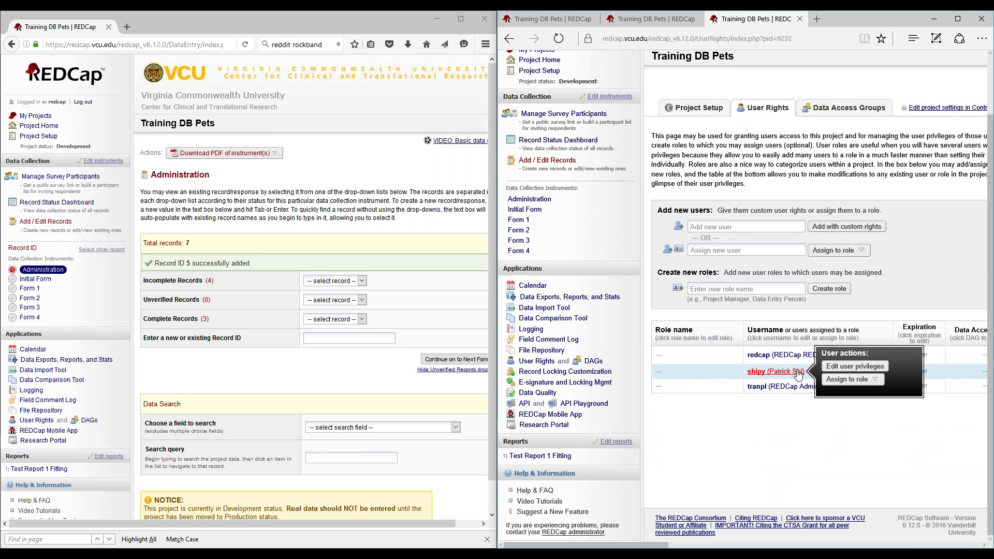
left_click(856, 366)
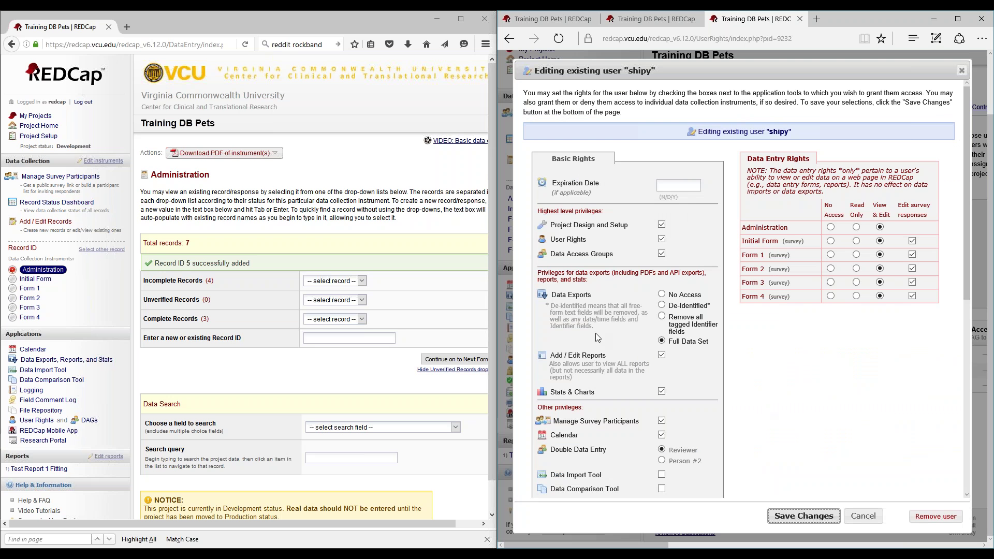
scroll(596, 337, "down", 6)
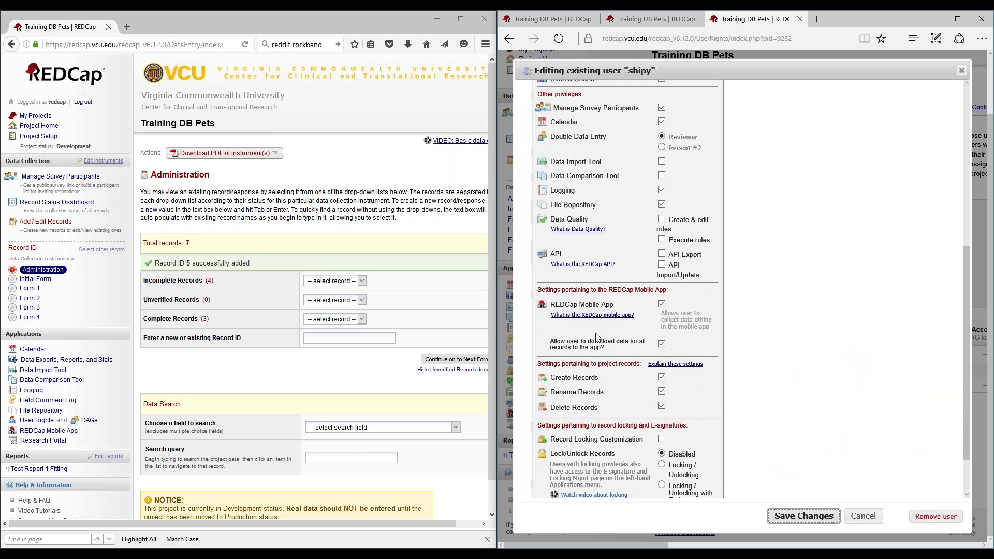
scroll(597, 337, "down", 1)
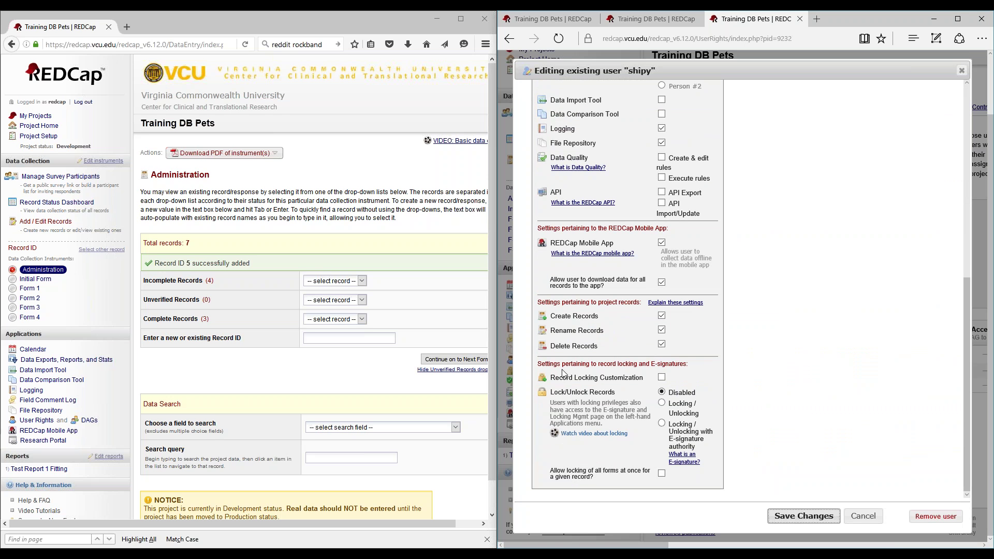
left_click(662, 378)
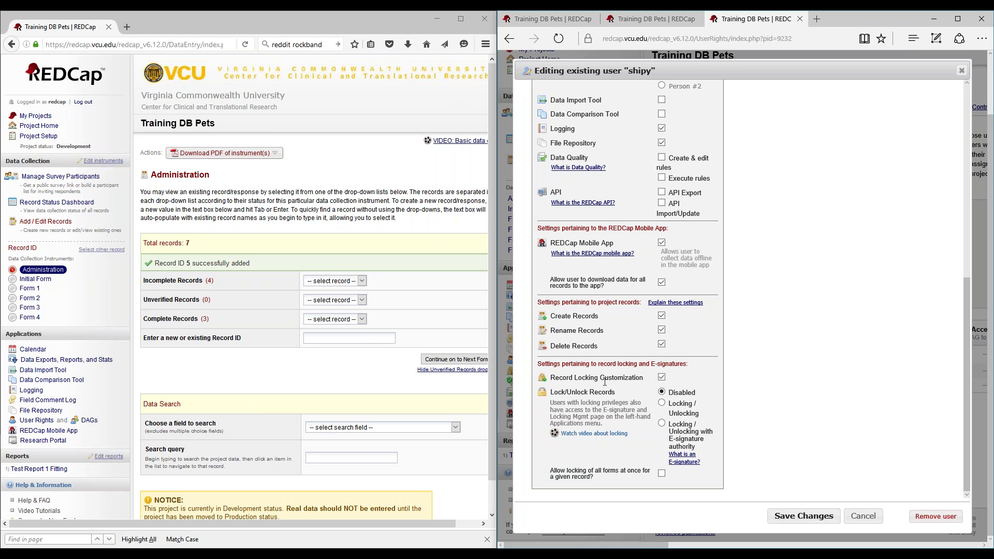
left_click(662, 404)
left_click(799, 516)
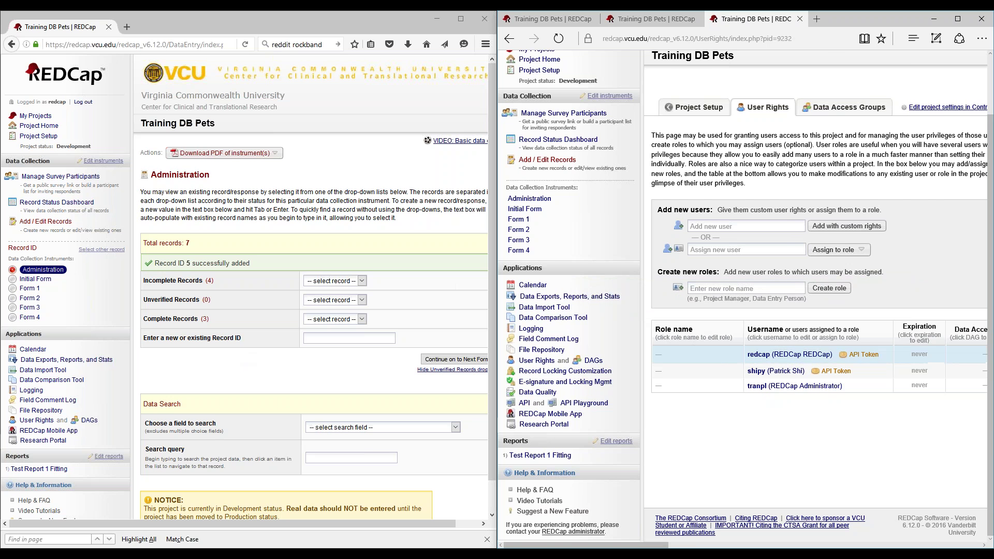
Open record 62--1's Administration form from the Record Status Dashboard, lock it, and save the record.
scroll(577, 331, "up", 2)
left_click(560, 208)
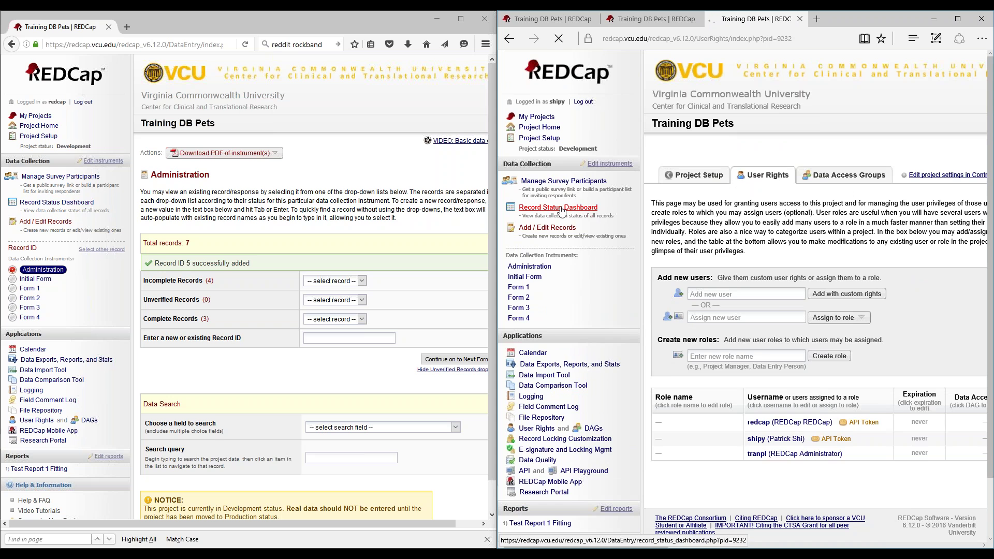
scroll(710, 366, "down", 1)
scroll(710, 366, "down", 15)
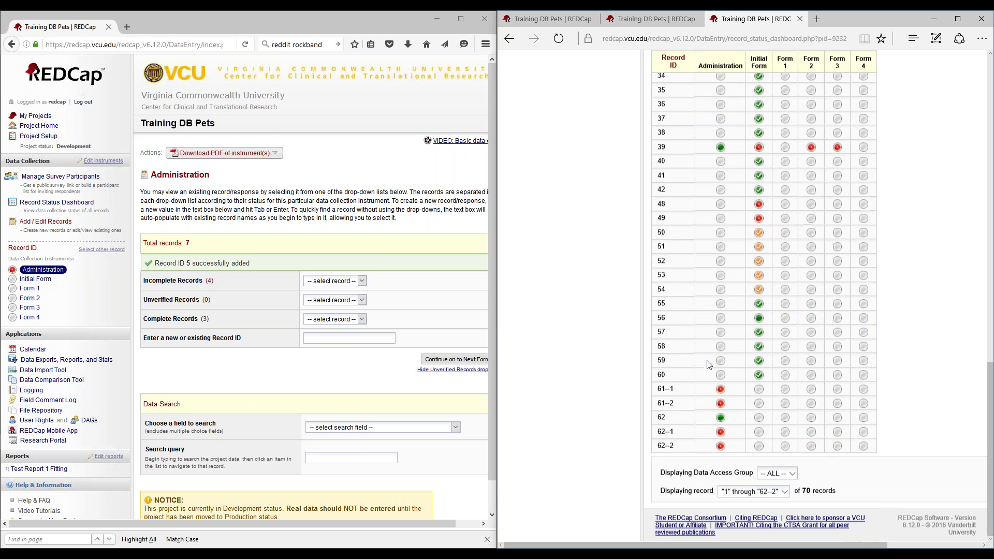
left_click(721, 433)
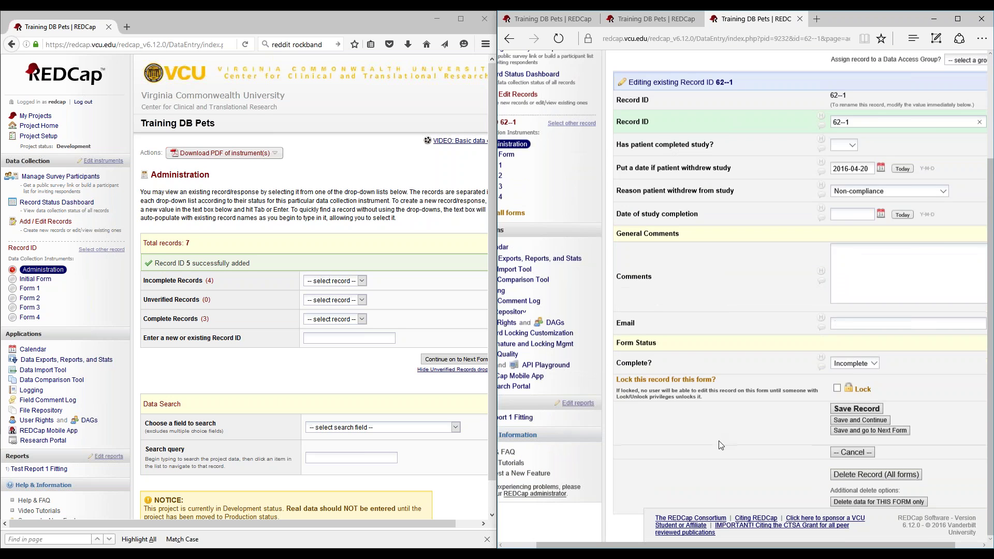
scroll(819, 421, "down", 2)
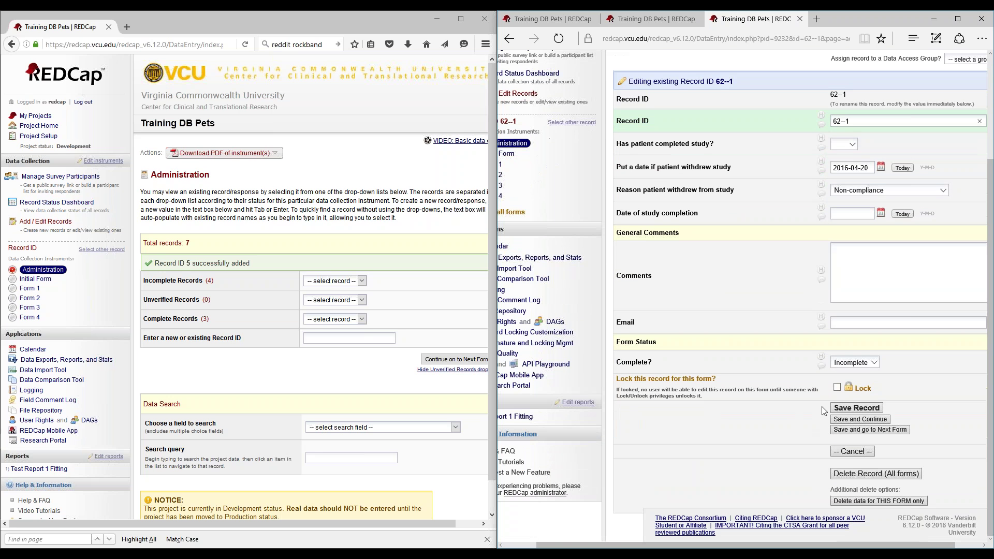
left_click(838, 387)
left_click(856, 408)
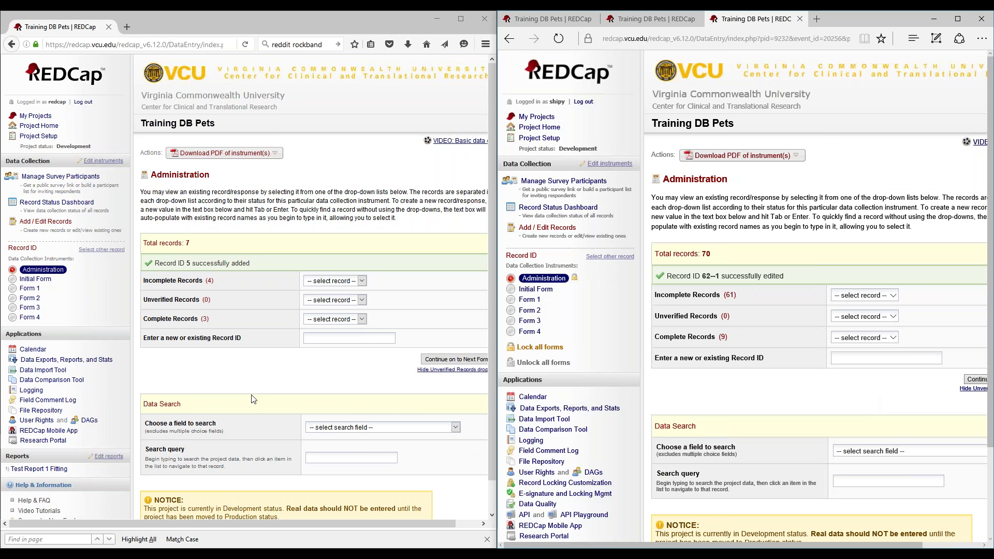
Open record 62 in the data entry person's window and check the lock on its Administration form.
left_click(45, 221)
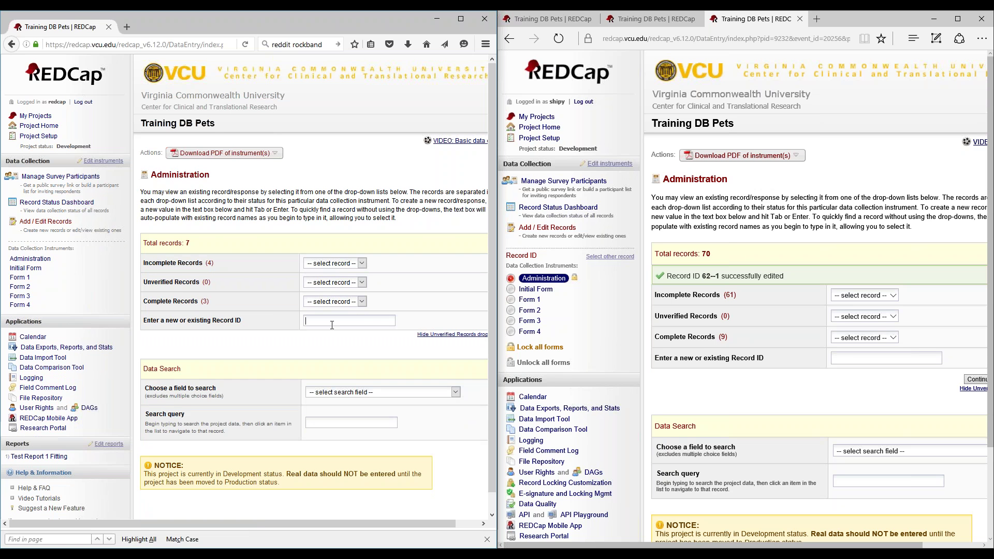
left_click(332, 324)
type("62")
key("Return")
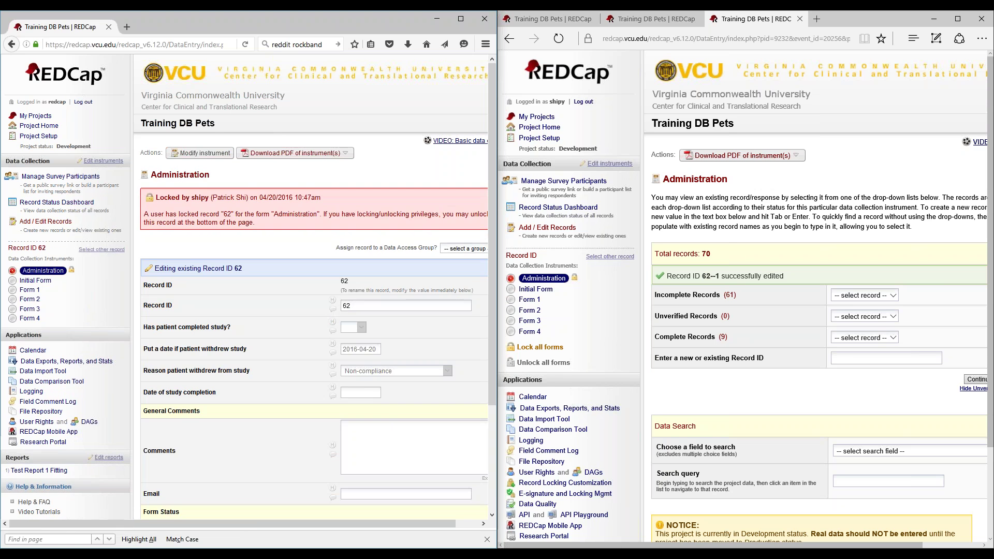
scroll(263, 345, "down", 3)
scroll(263, 345, "up", 5)
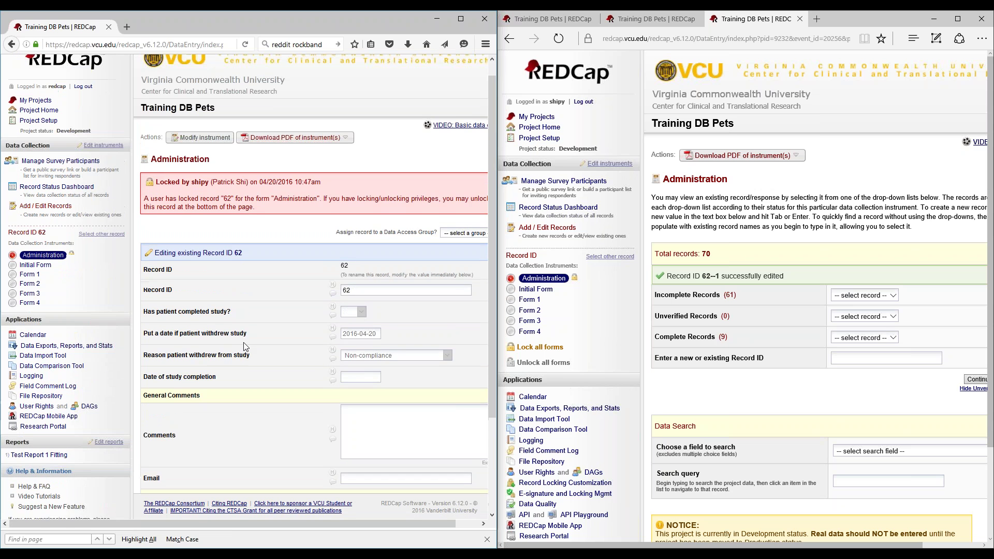
Review record 62's locked Administration form, from the lock notice through the disabled fields to the Form Status section.
scroll(195, 253, "right", 1)
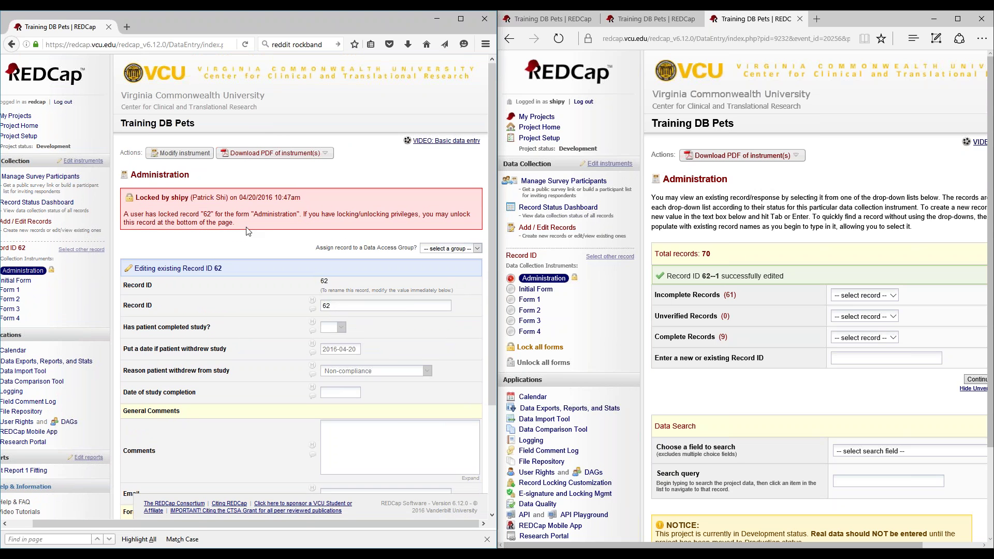
scroll(247, 232, "down", 3)
scroll(819, 290, "down", 3)
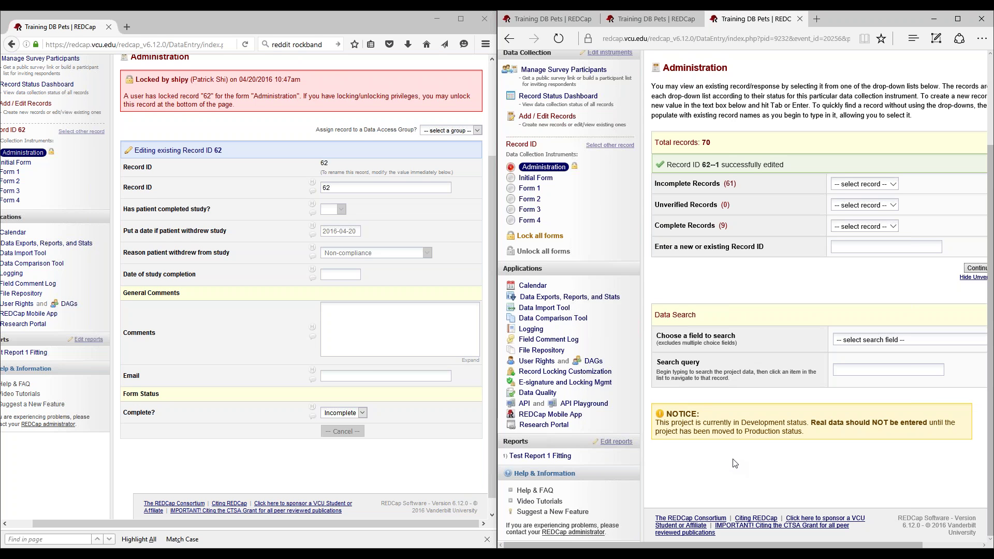
scroll(744, 464, "up", 3)
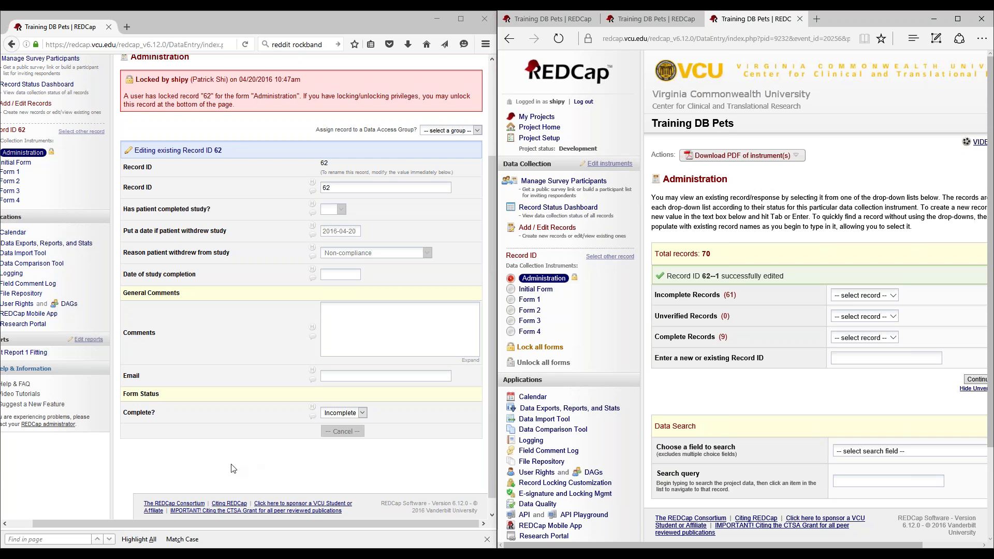
scroll(238, 466, "up", 1)
scroll(231, 469, "up", 4)
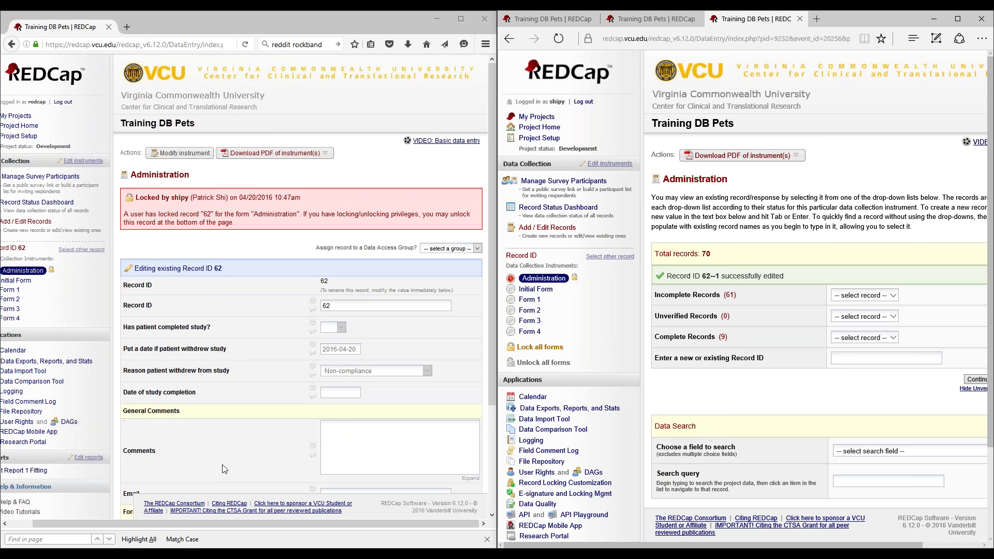
scroll(225, 468, "left", 1)
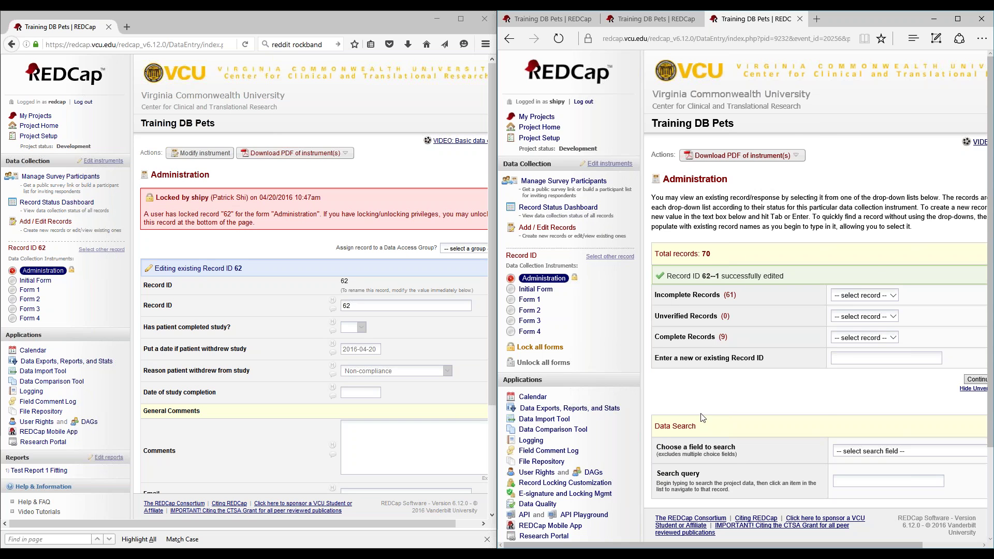
Locate the REDCap administrator contact link under Help & Information in both the reviewer's and the data entry person's windows.
scroll(633, 413, "down", 3)
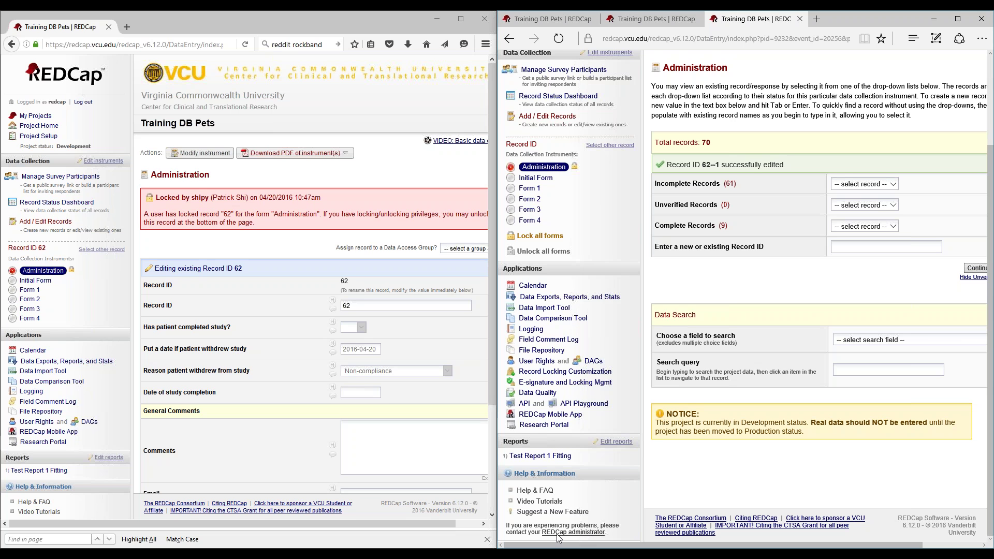
scroll(127, 478, "down", 1)
scroll(126, 477, "down", 5)
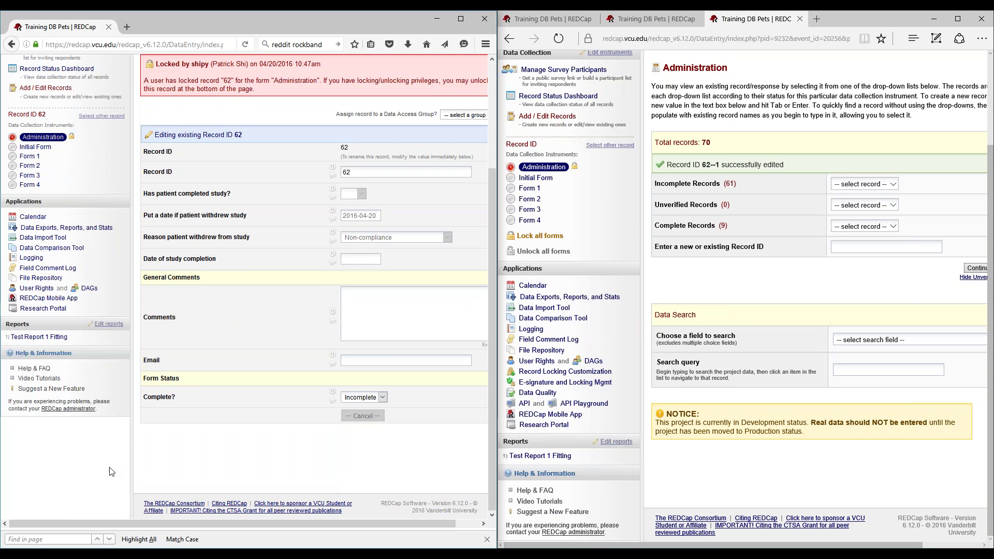